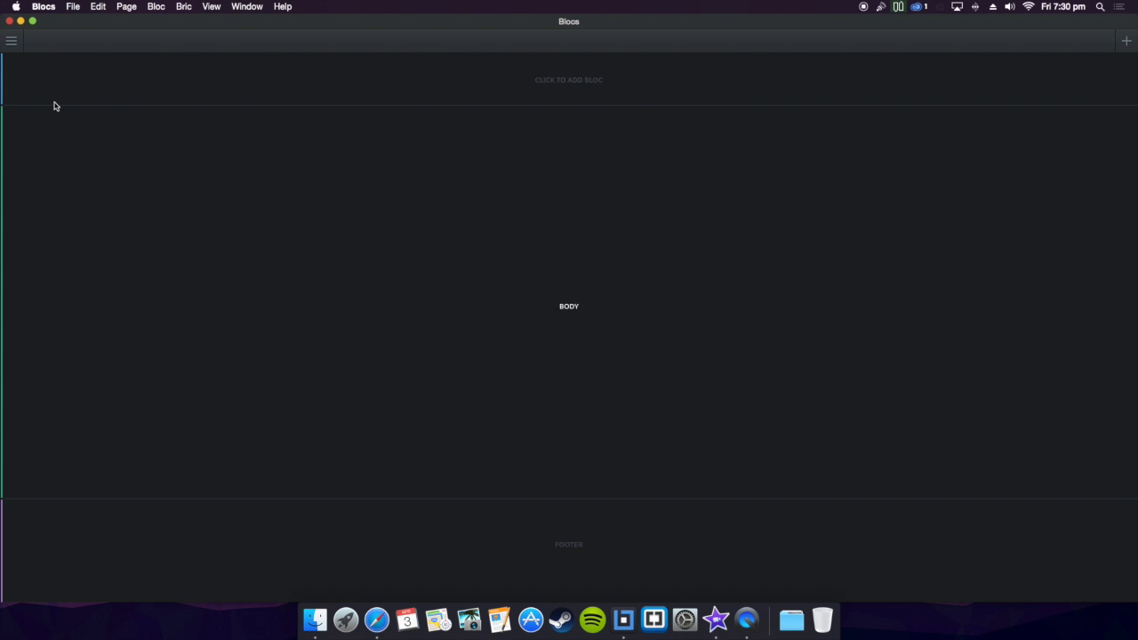
# Step: Add the navbar template with Company and Home to the empty page
pyautogui.click(11, 40)
pyautogui.click(233, 76)
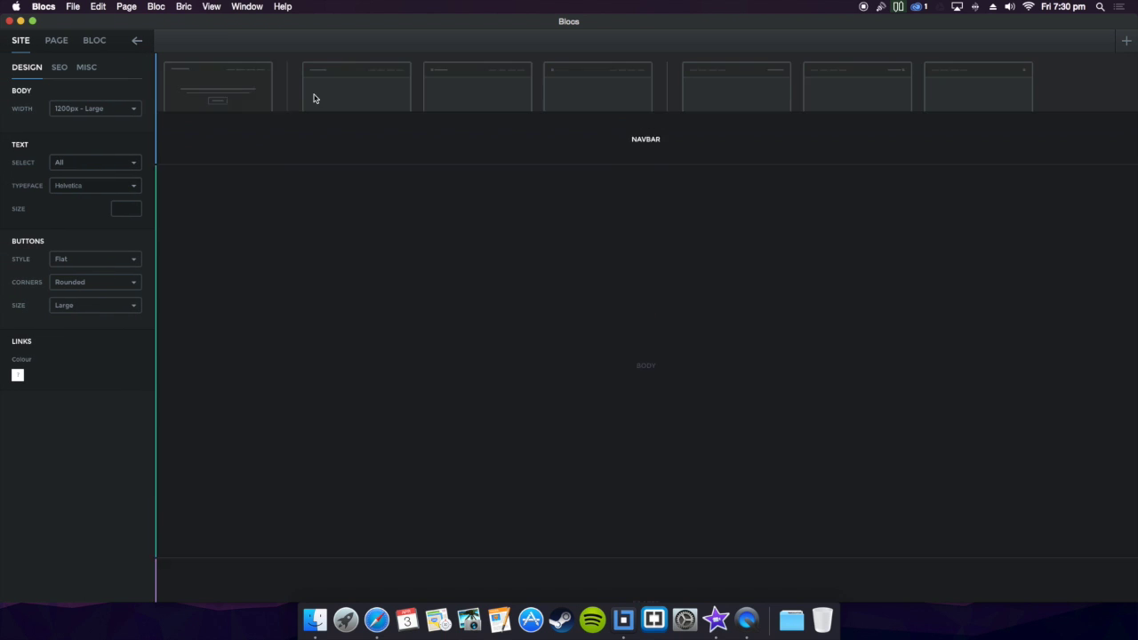
pyautogui.click(364, 109)
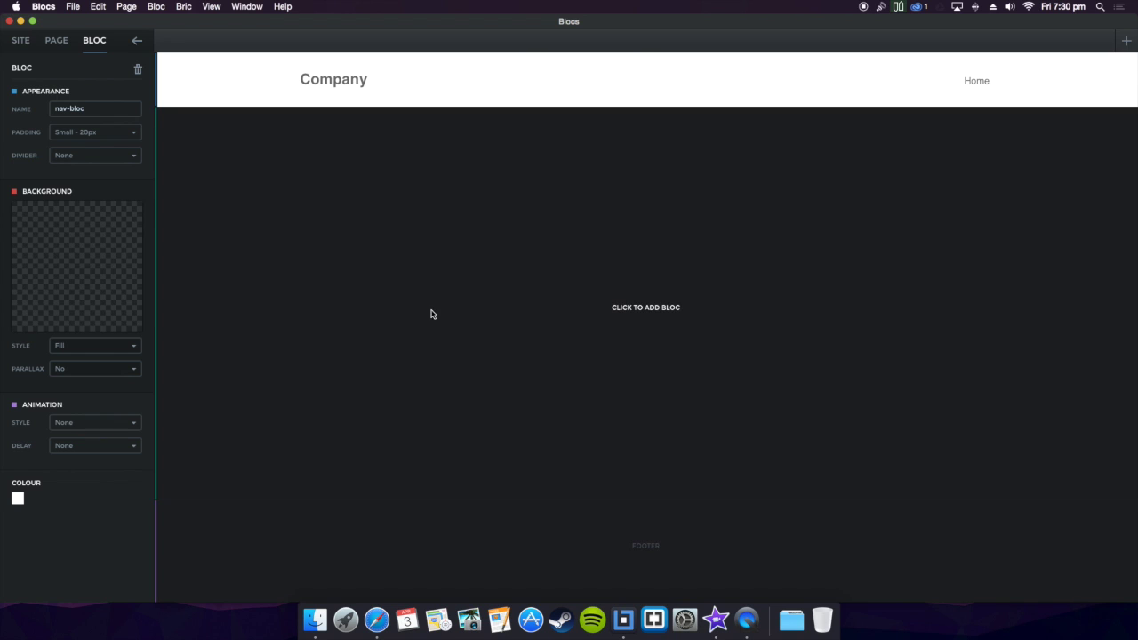
# Step: Add an empty single-column bloc below the navbar, then a two-column bloc beneath it
pyautogui.click(429, 315)
pyautogui.click(242, 153)
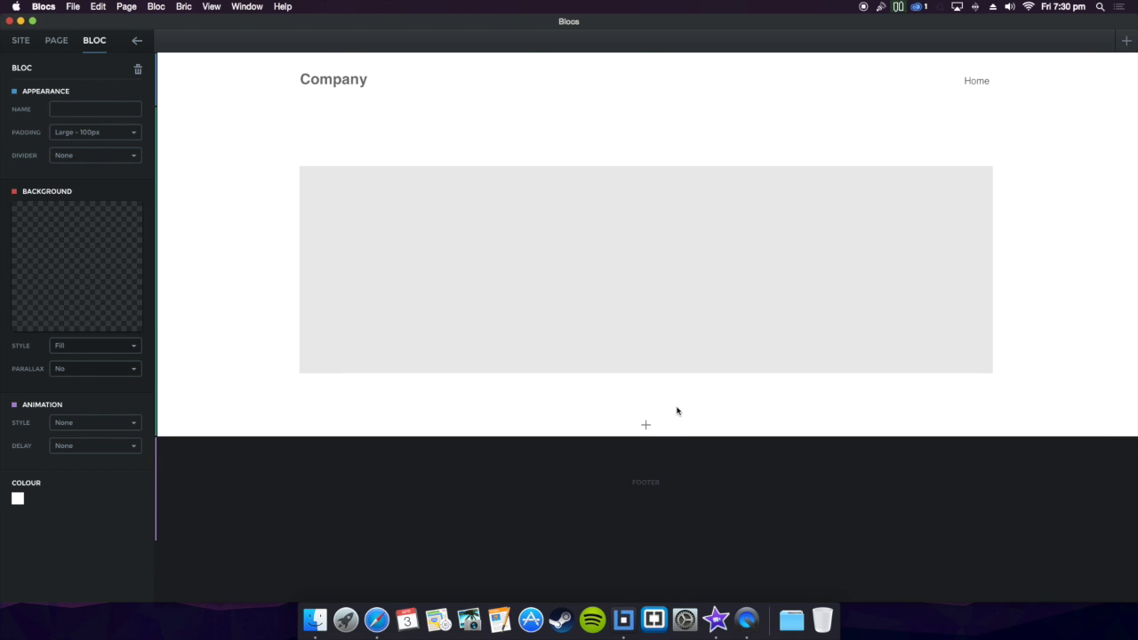
pyautogui.click(646, 425)
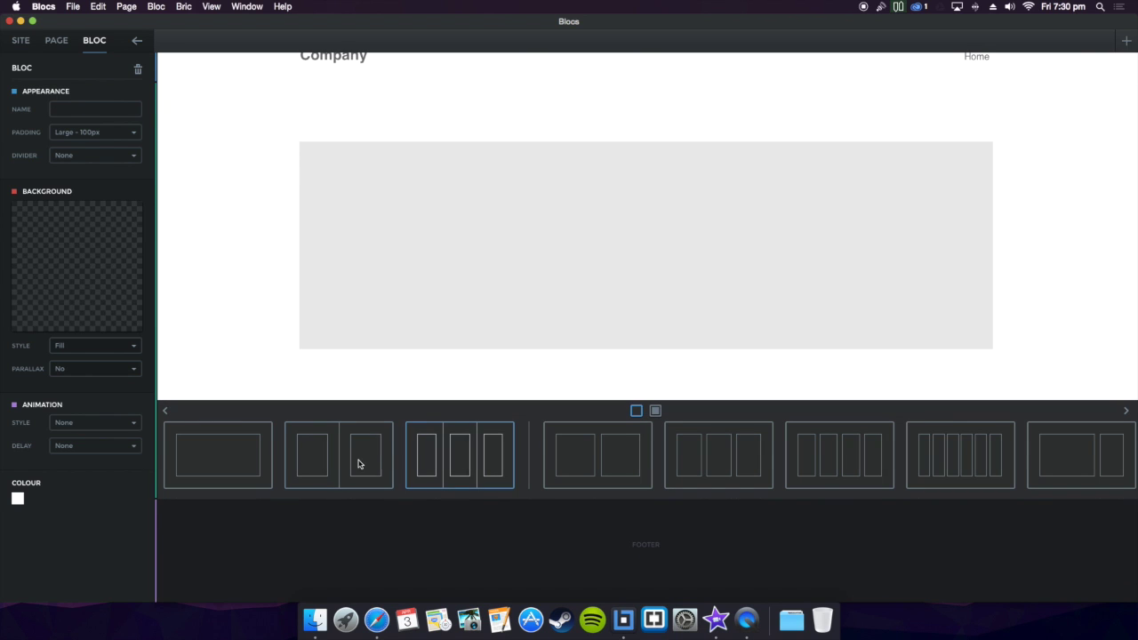
pyautogui.click(359, 465)
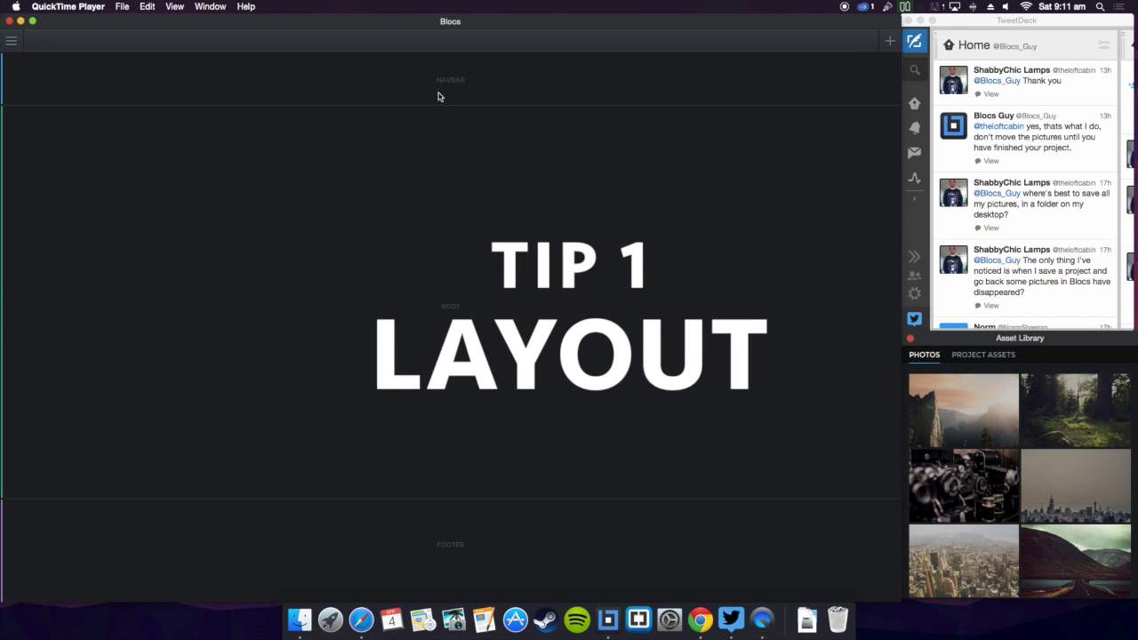
pyautogui.click(687, 181)
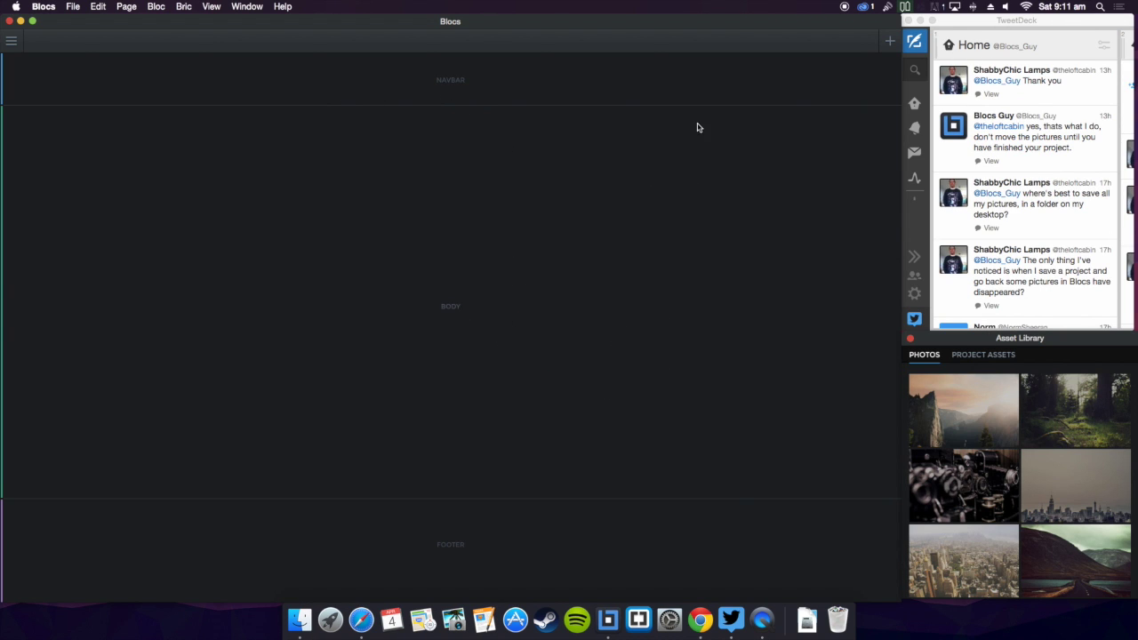
pyautogui.click(251, 7)
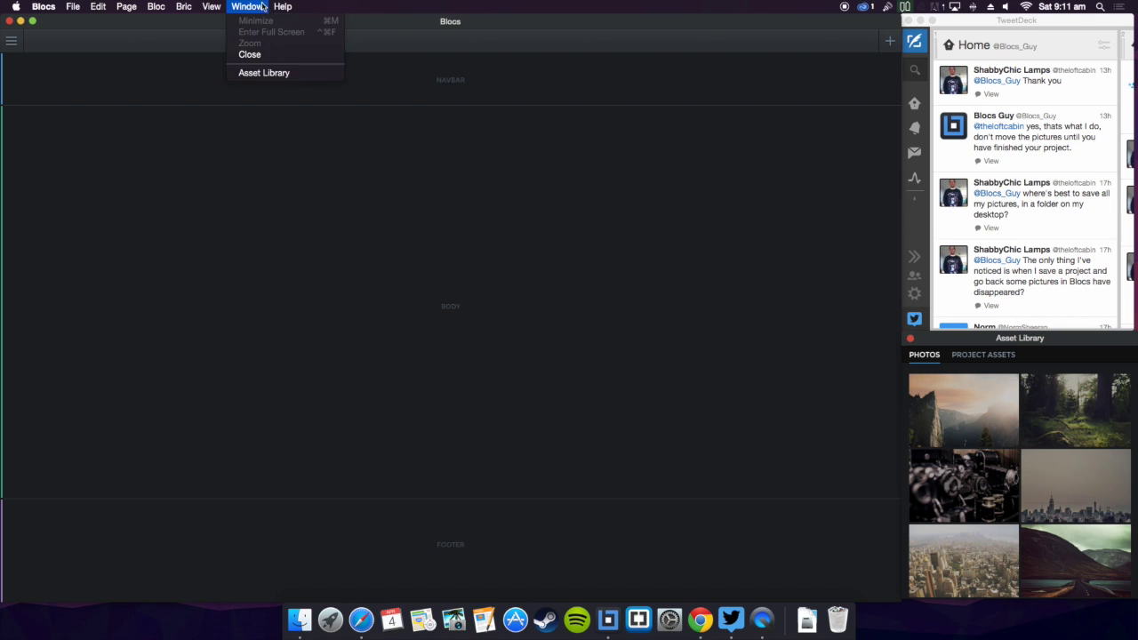
pyautogui.click(263, 74)
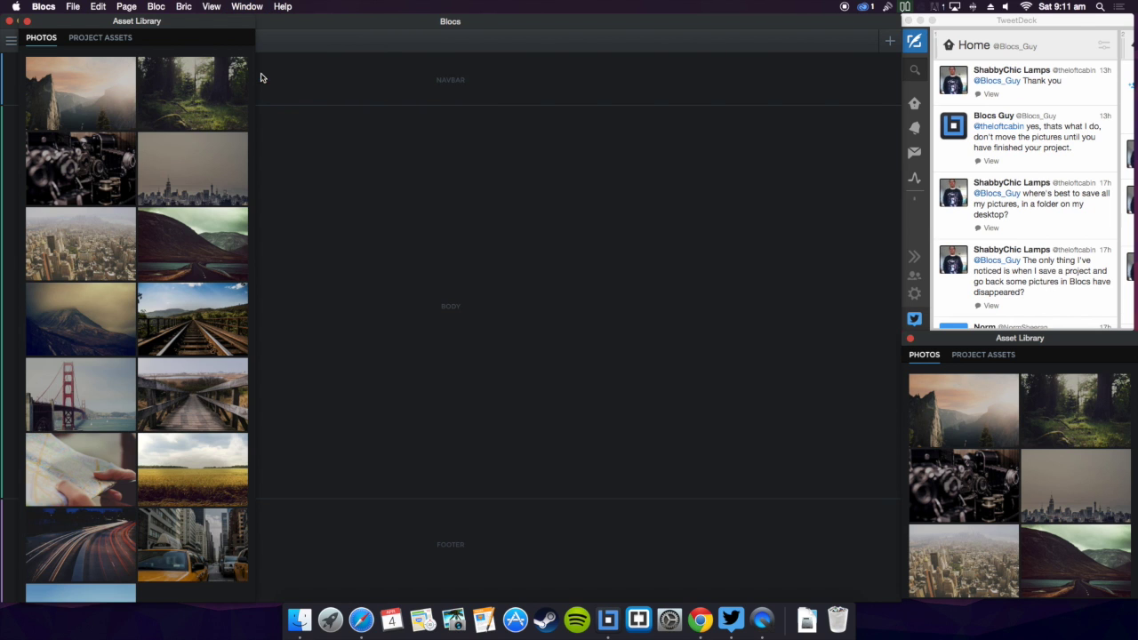
pyautogui.click(28, 24)
pyautogui.scroll(-10, 1064, 420)
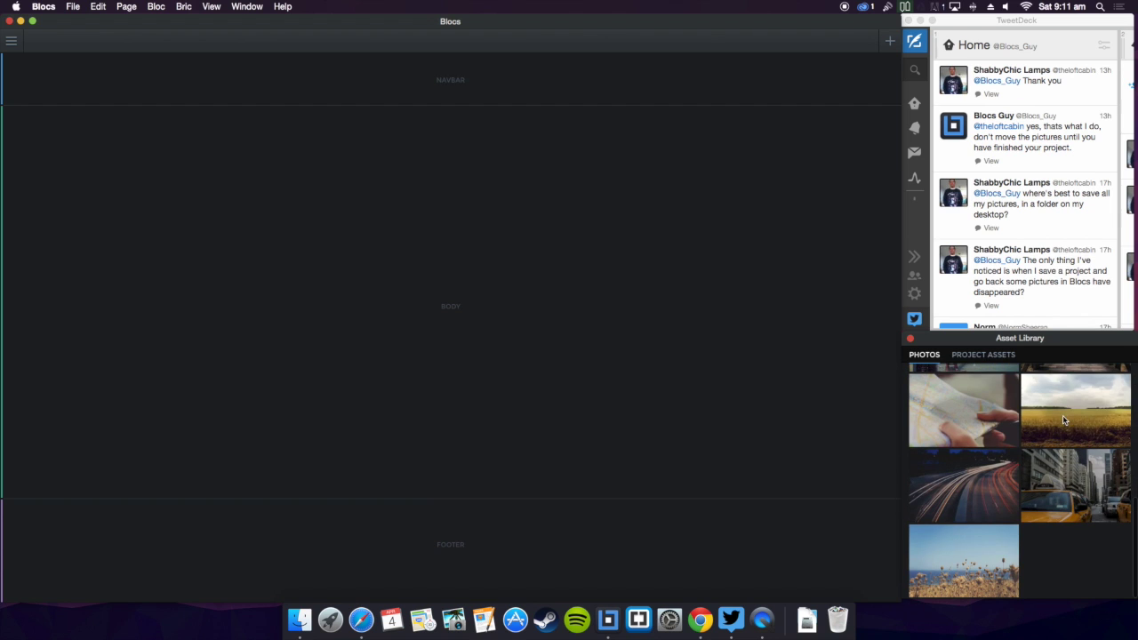
pyautogui.scroll(-5, 1022, 161)
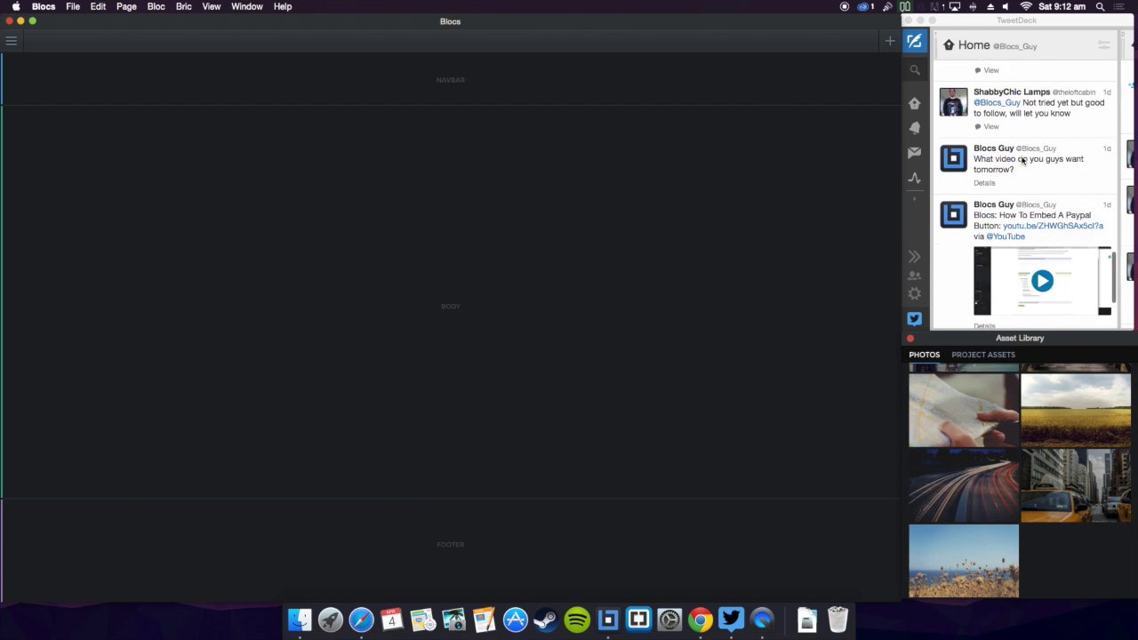
pyautogui.scroll(5, 1022, 161)
pyautogui.click(930, 57)
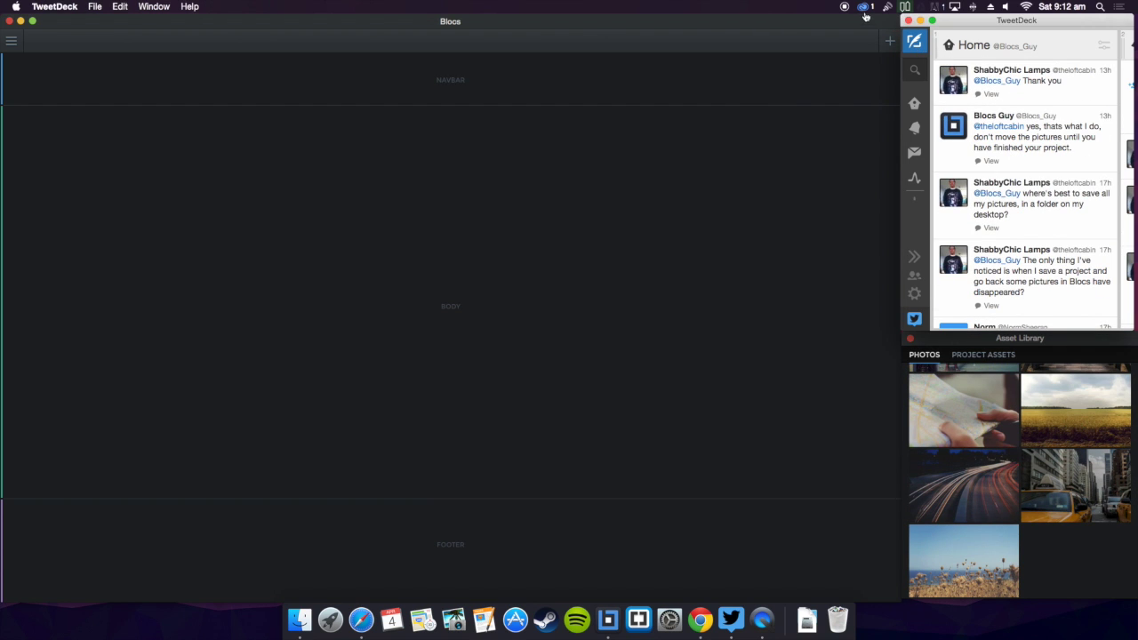
pyautogui.click(924, 44)
pyautogui.write('T')
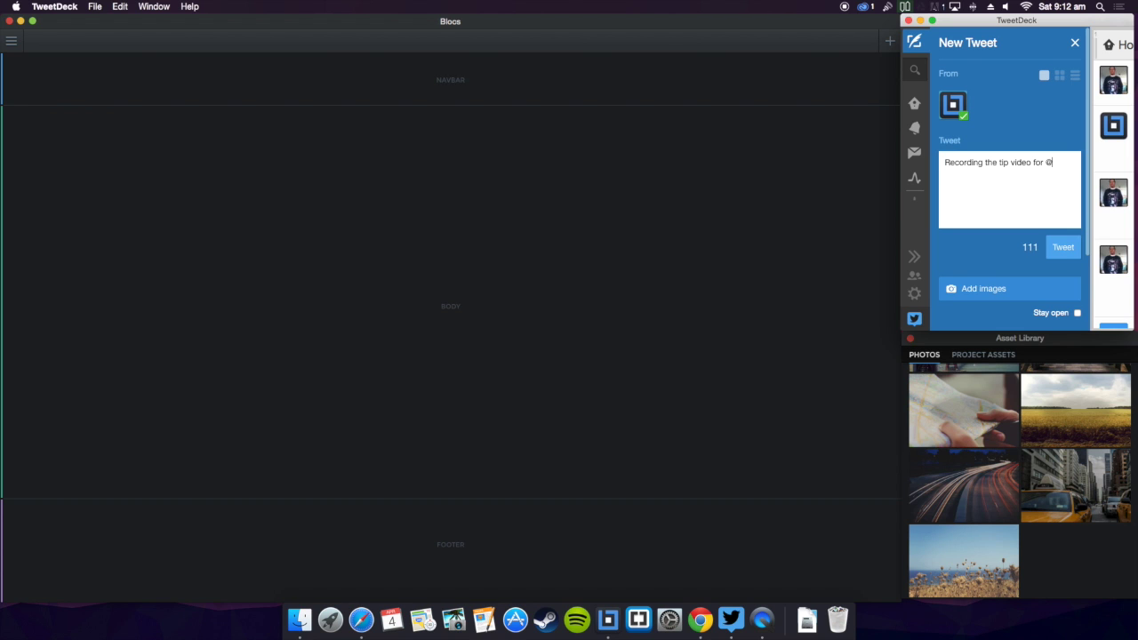
pyautogui.write('blo')
pyautogui.click(1002, 265)
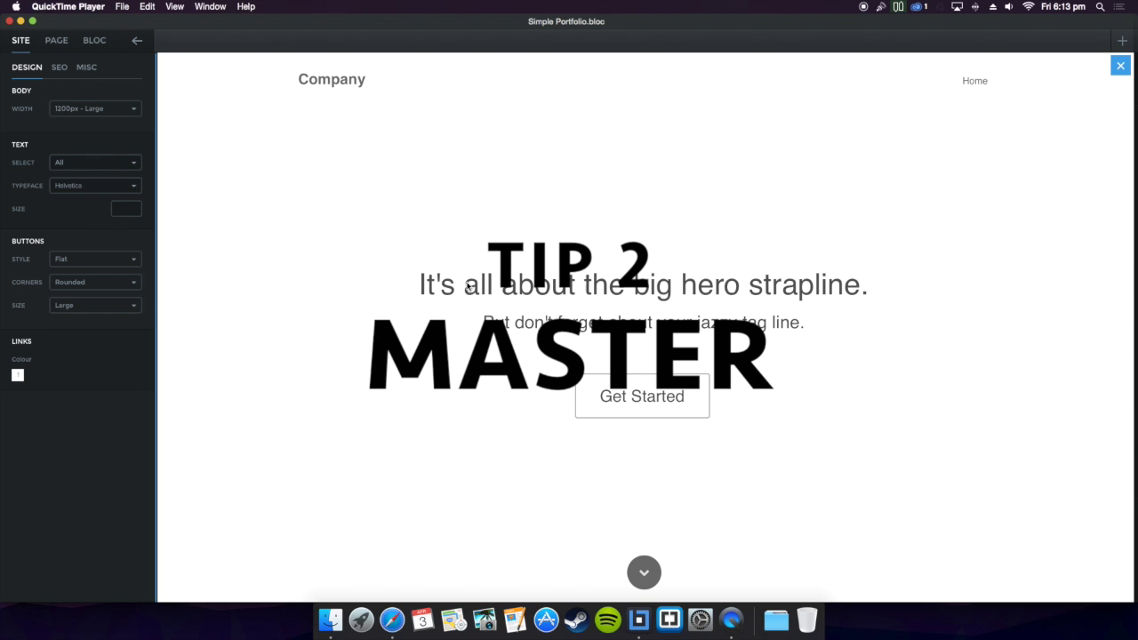
# Step: Select the hero strapline heading, then the whole hero bloc, leaving its padding unchanged
pyautogui.click(468, 301)
pyautogui.click(468, 300)
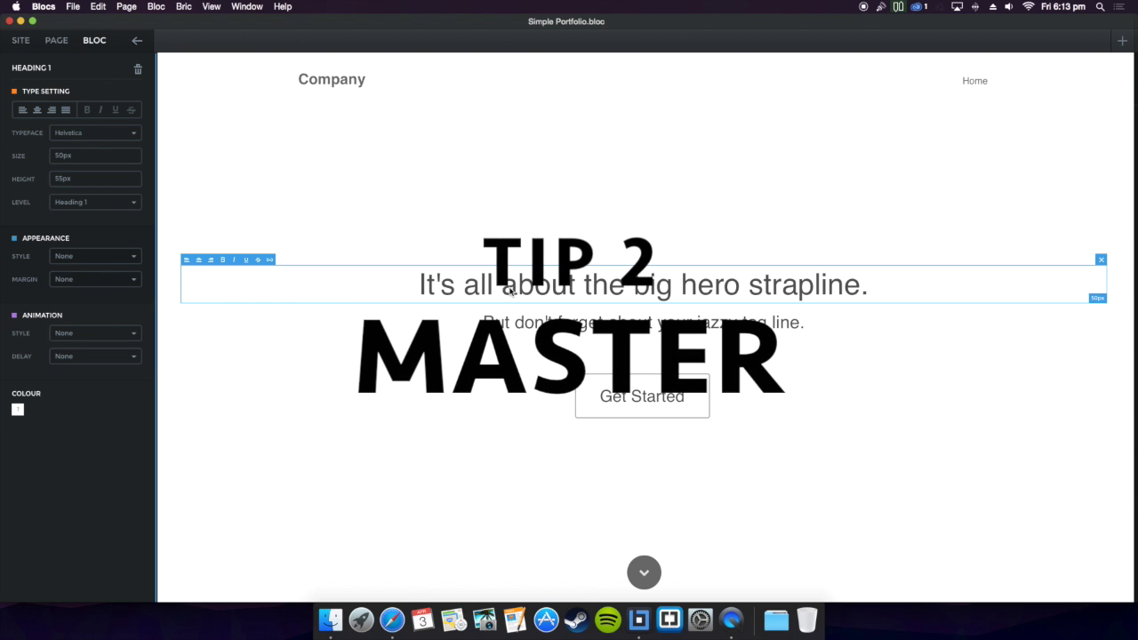
pyautogui.click(272, 178)
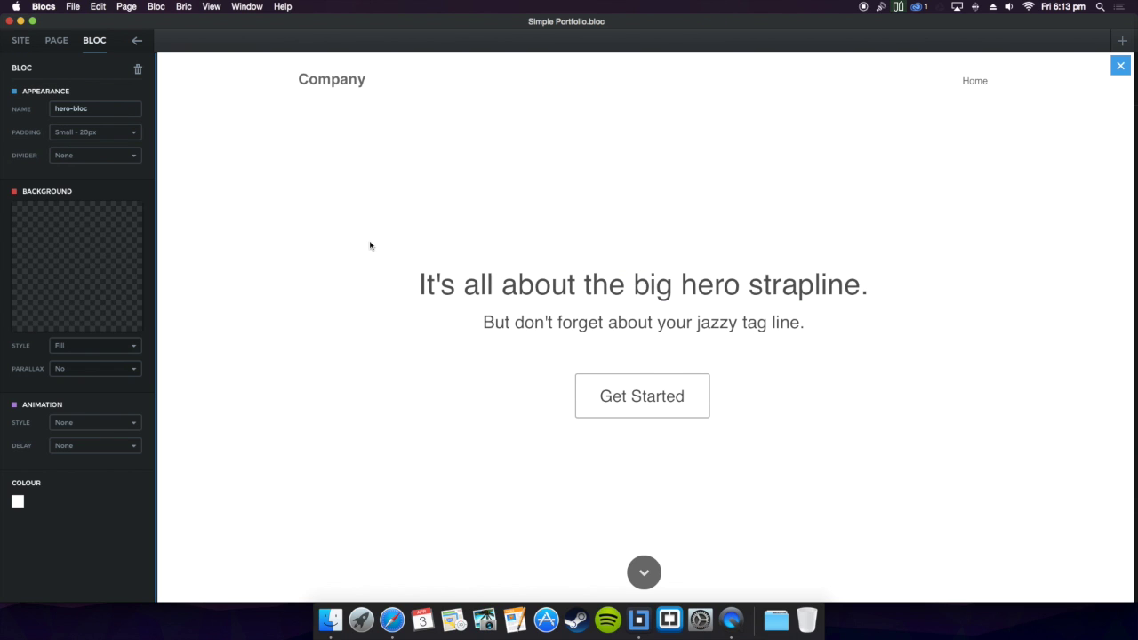
pyautogui.click(120, 130)
pyautogui.click(153, 136)
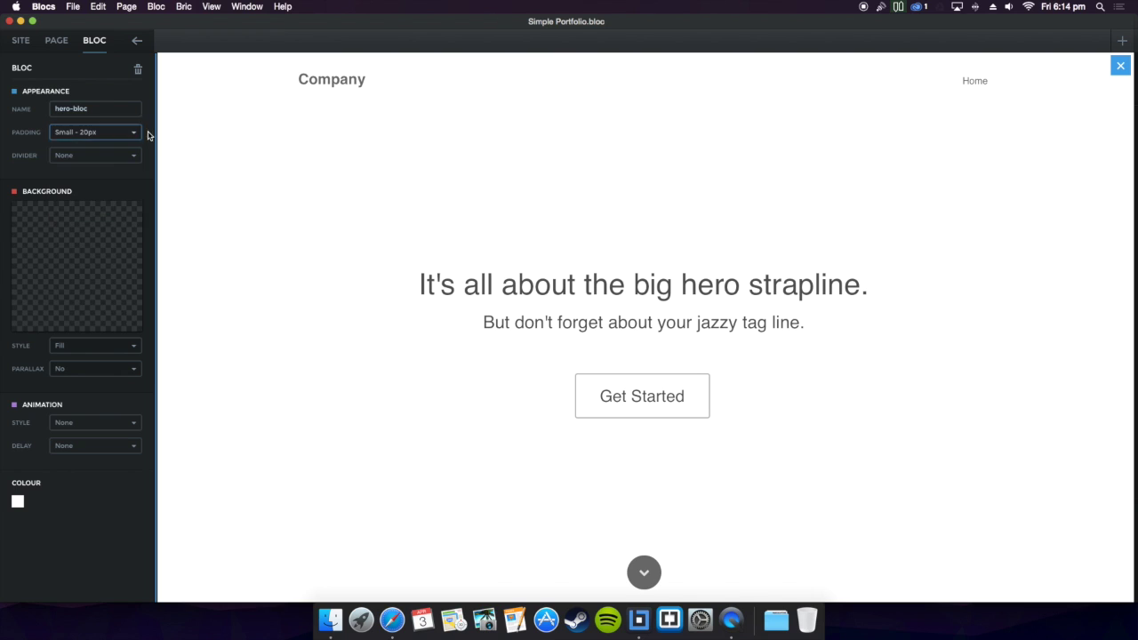
# Step: In site-wide design settings, set Heading 1 text to the Ubuntu typeface and edit its size
pyautogui.click(20, 40)
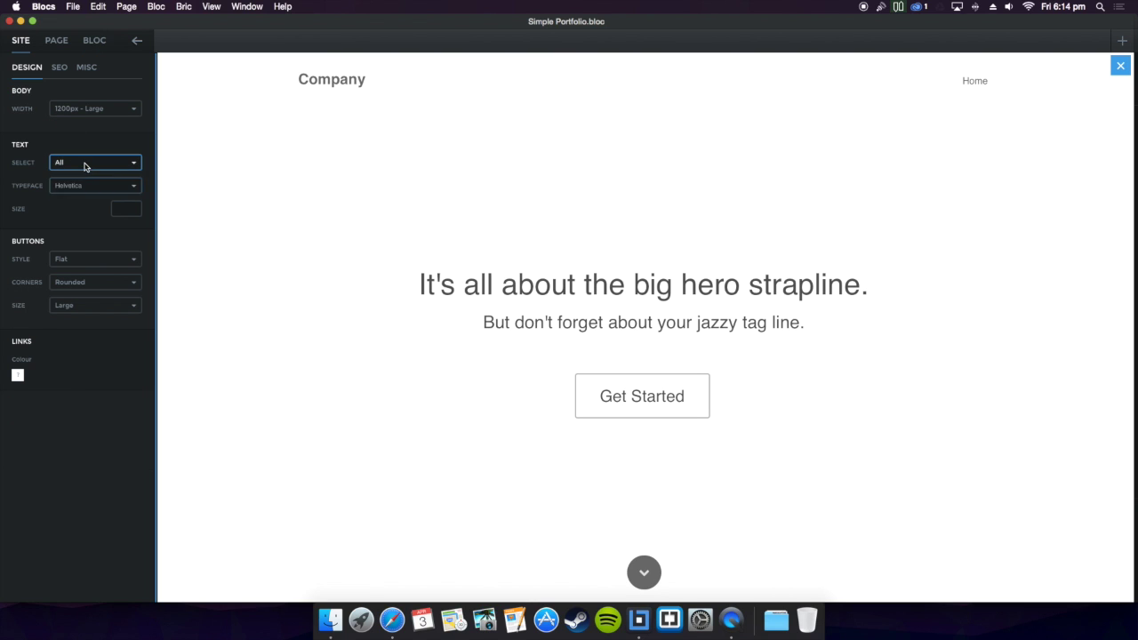
pyautogui.click(80, 163)
pyautogui.click(72, 196)
pyautogui.click(89, 186)
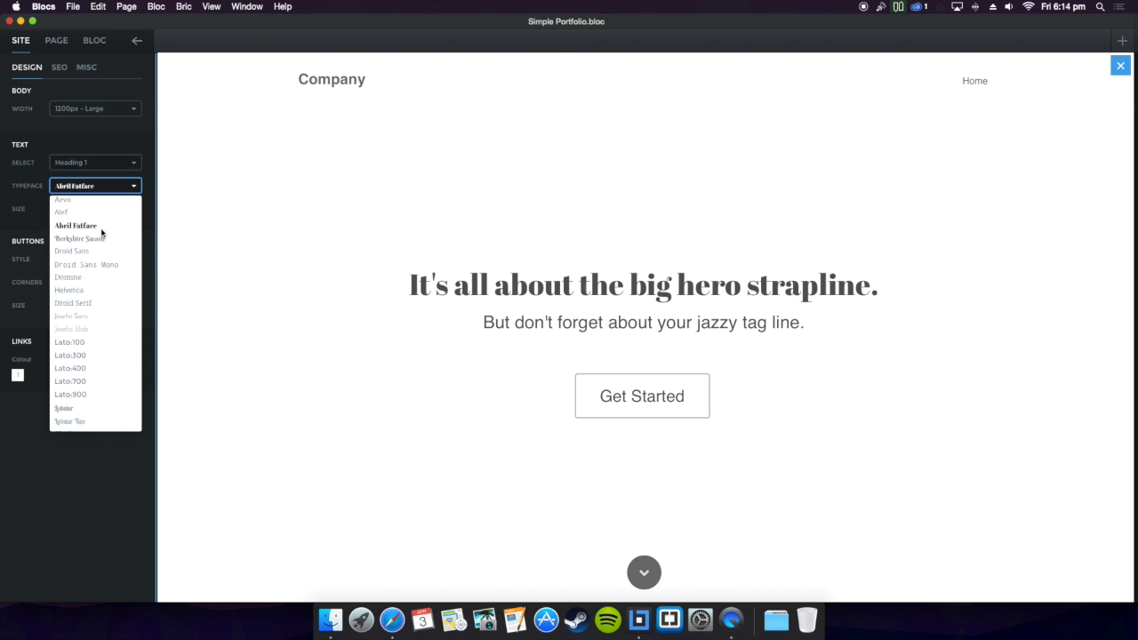
pyautogui.scroll(-3, 97, 267)
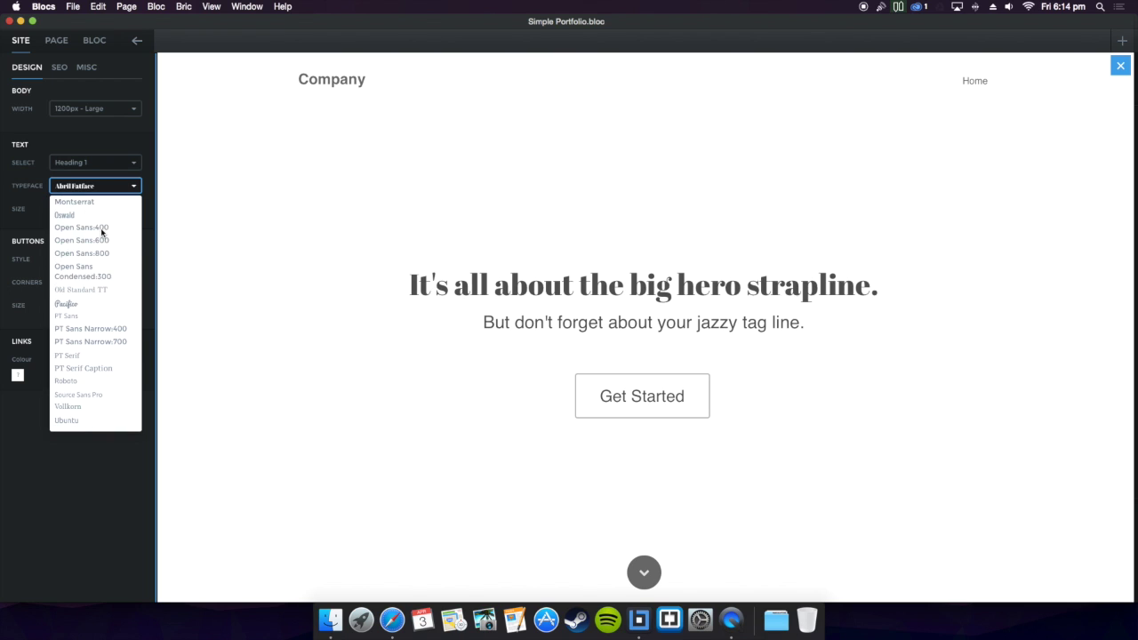
pyautogui.click(73, 422)
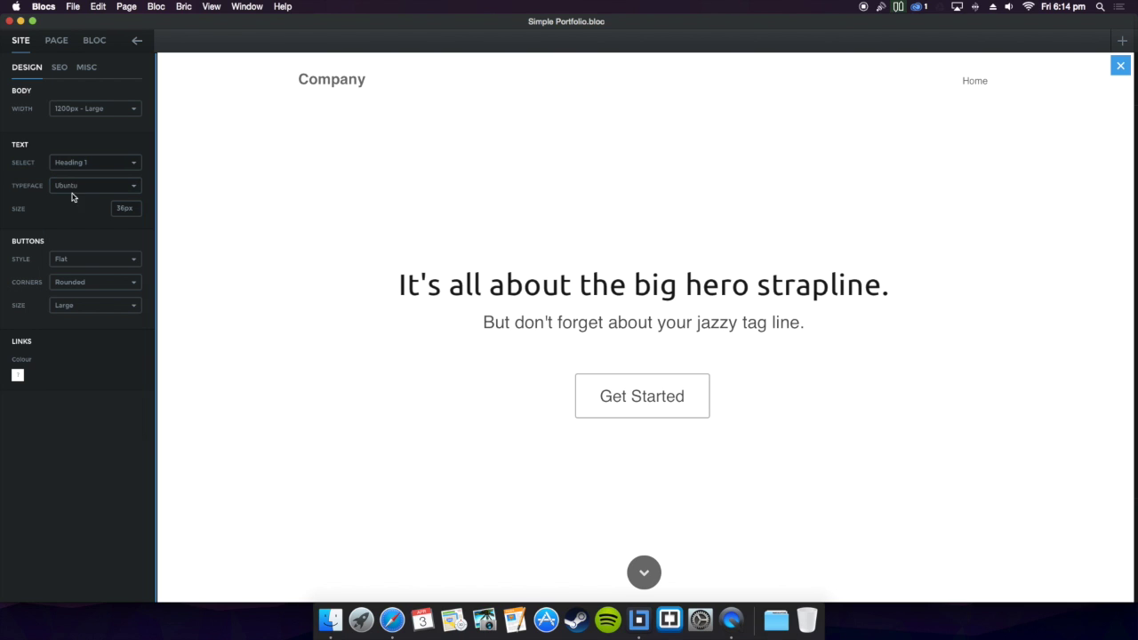
pyautogui.click(121, 210)
# Step: Select the Meet our team, Beautiful and Responsive headings, then the whole dark features bloc
pyautogui.scroll(-10, 246, 241)
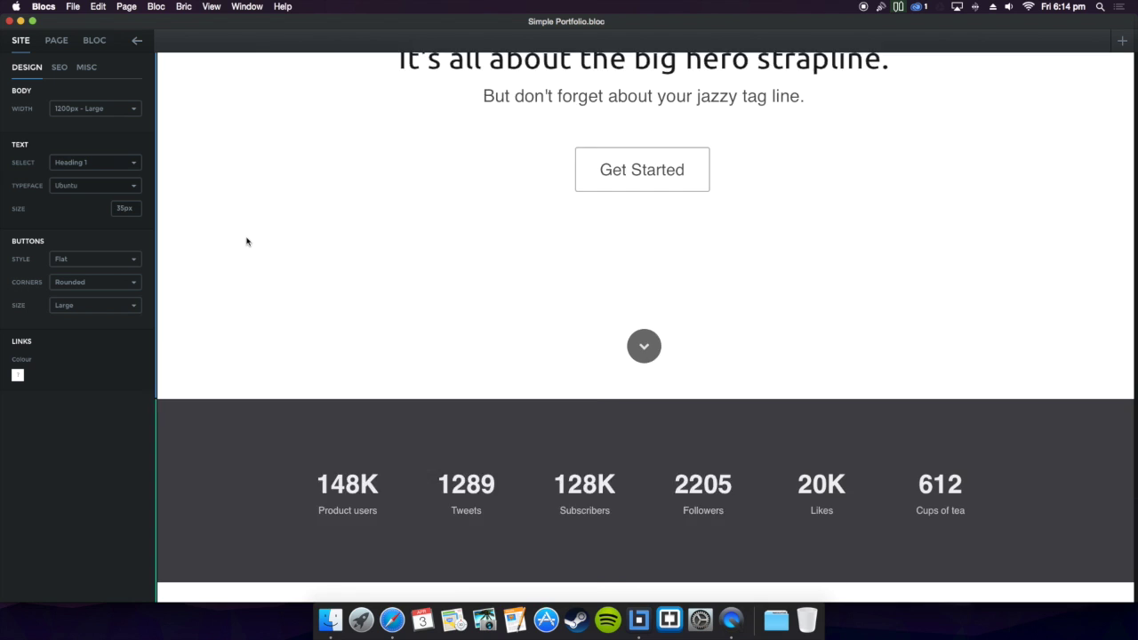
pyautogui.scroll(-10, 246, 241)
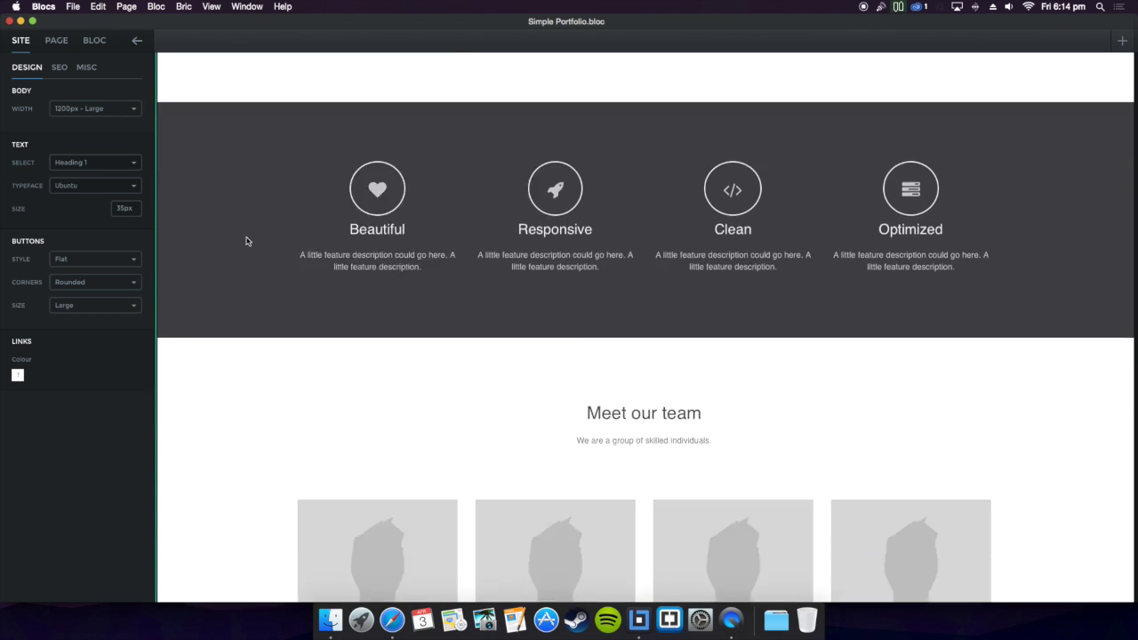
pyautogui.scroll(1, 246, 241)
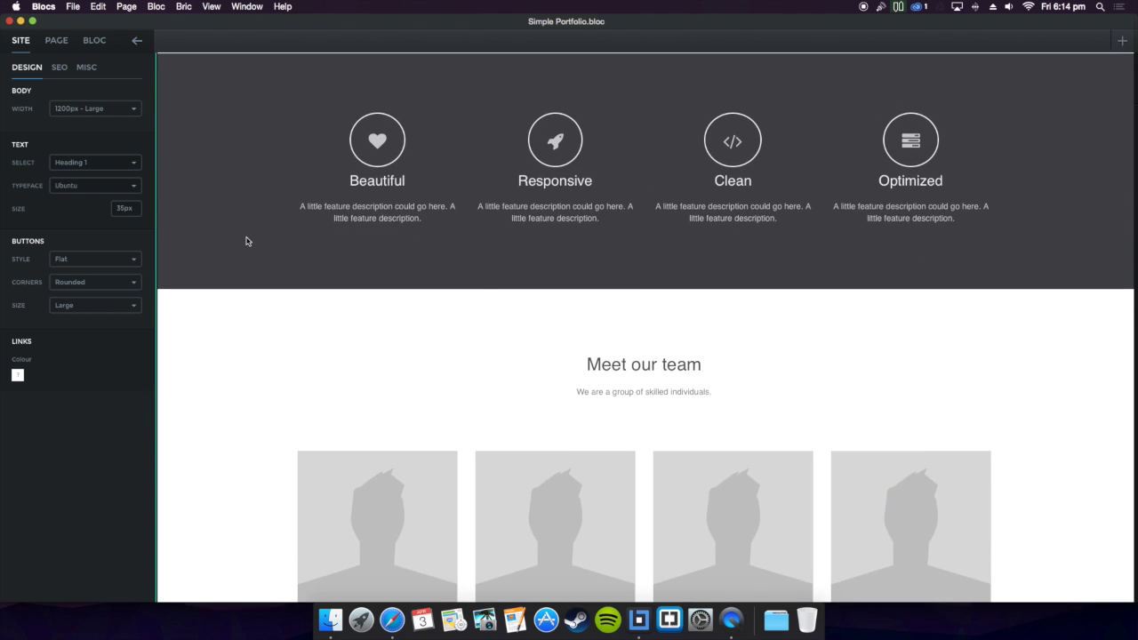
pyautogui.click(610, 367)
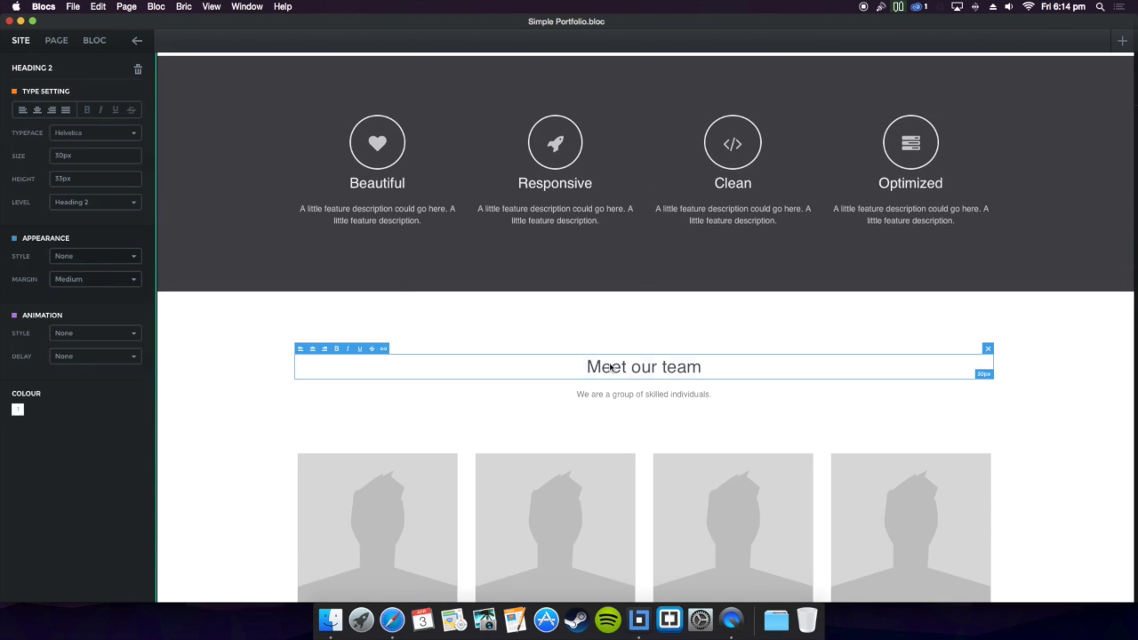
pyautogui.click(391, 188)
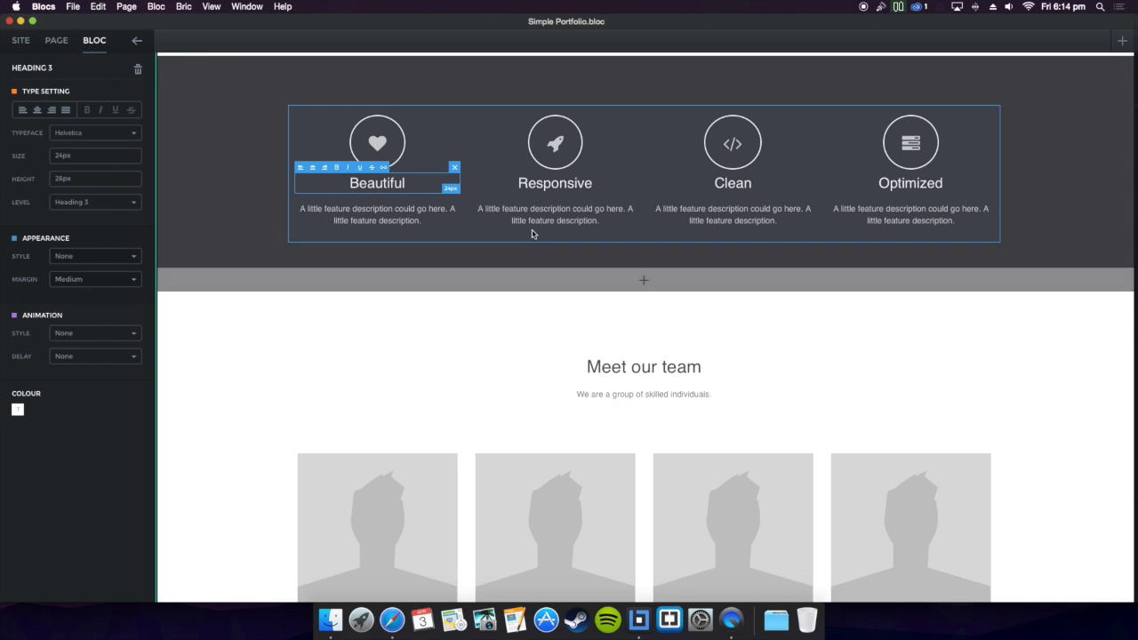
pyautogui.click(525, 182)
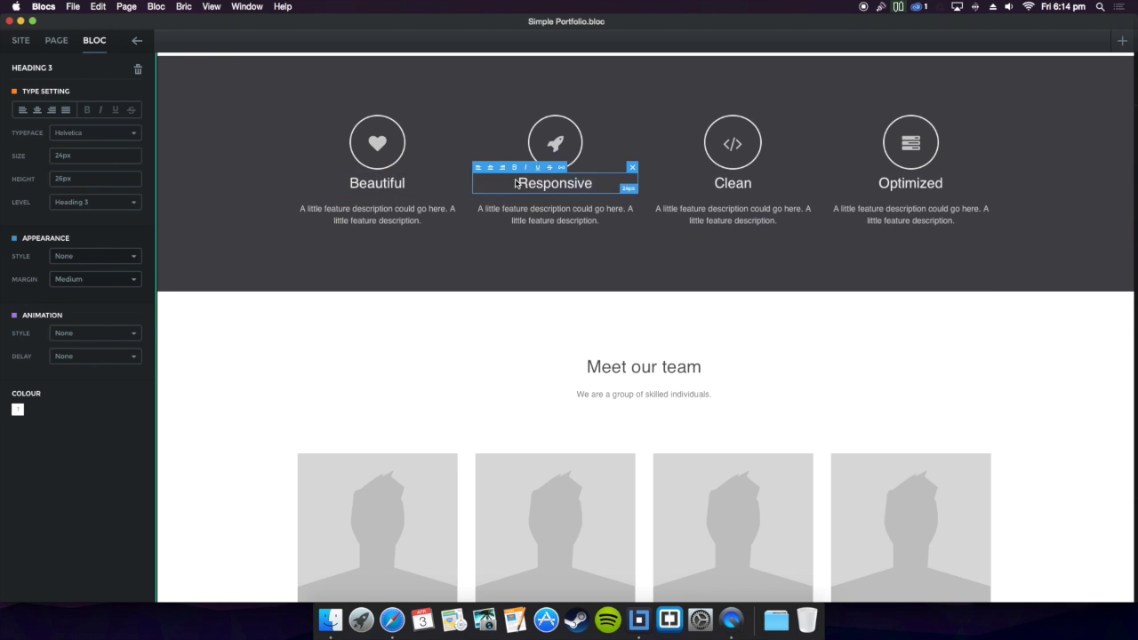
pyautogui.click(254, 151)
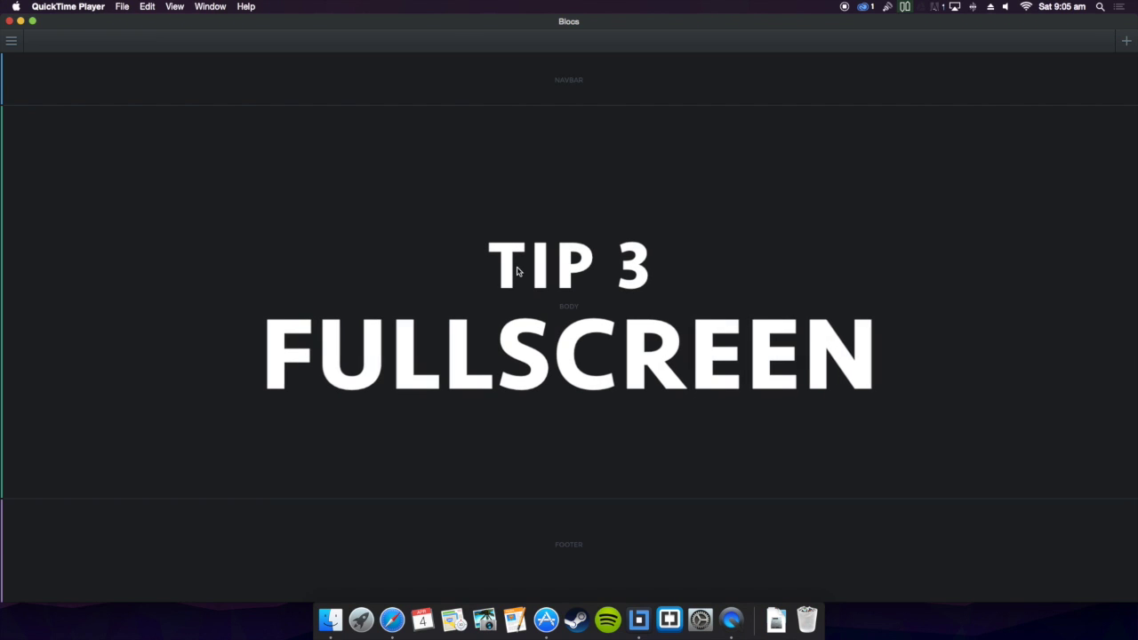
# Step: Put the Blocs window into full screen from the Window menu
pyautogui.click(174, 7)
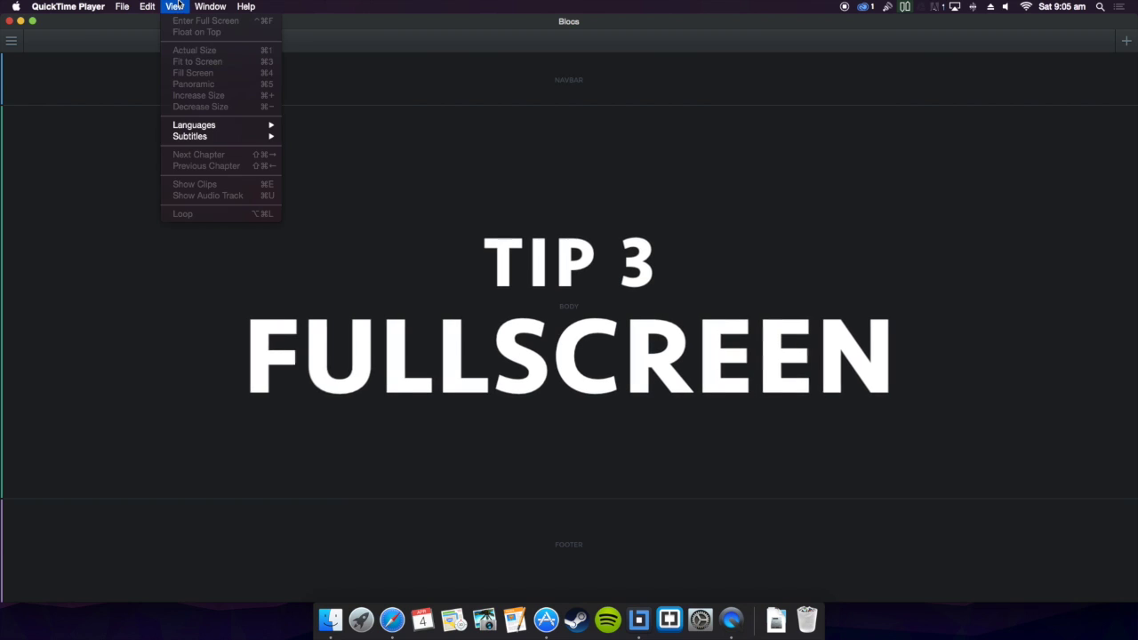
pyautogui.click(385, 42)
pyautogui.click(214, 7)
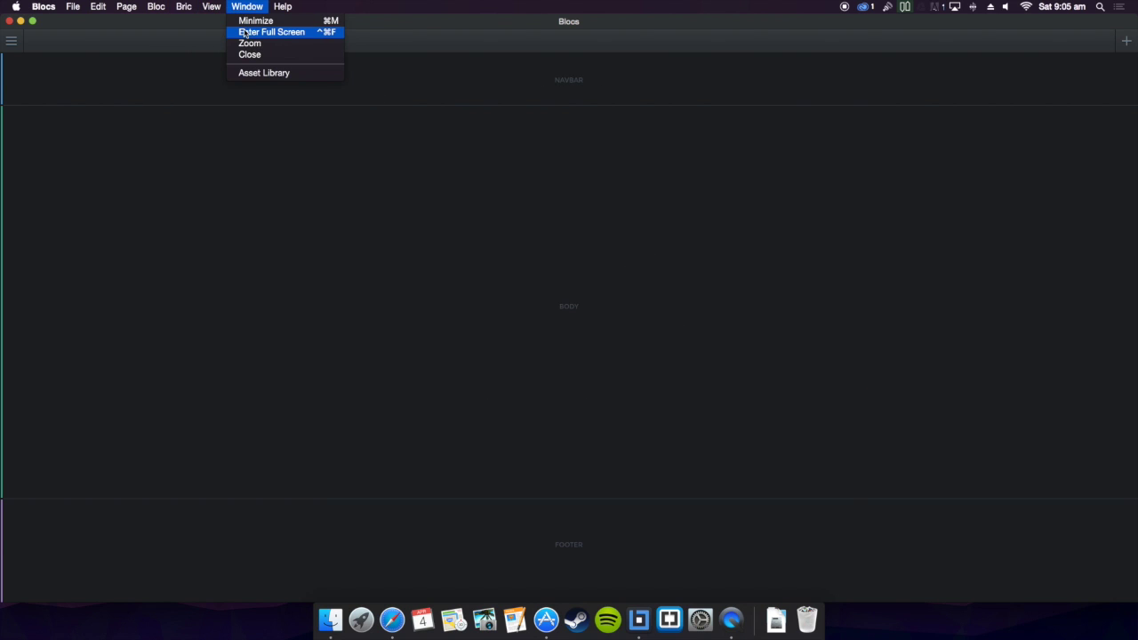
pyautogui.click(244, 31)
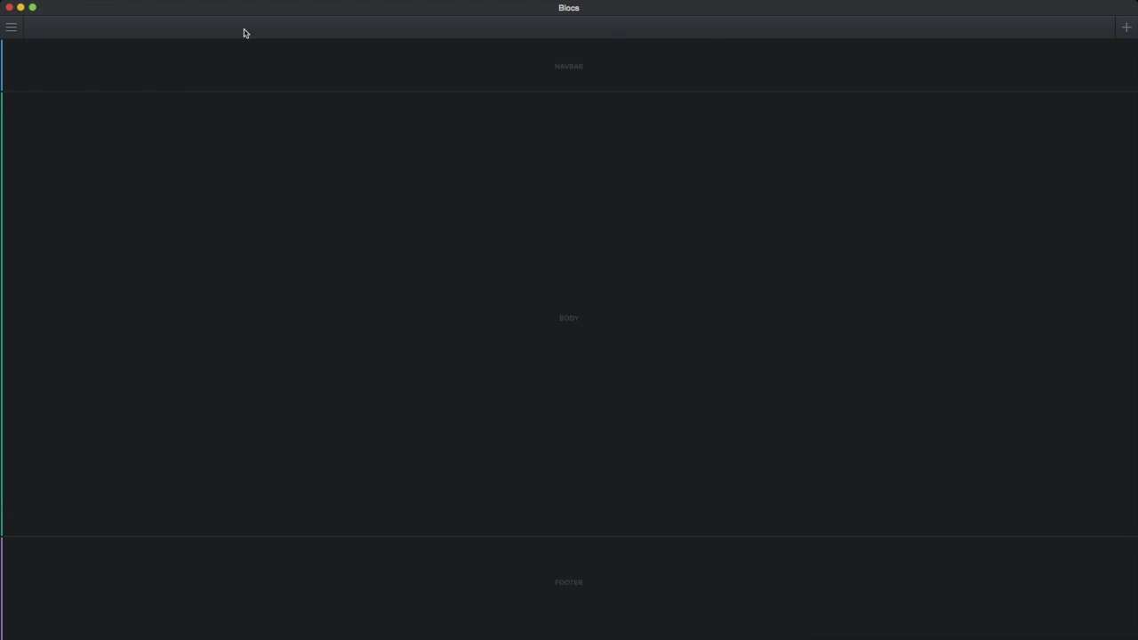
# Step: Add a three-column bloc with empty placeholder columns to the page body
pyautogui.click(611, 134)
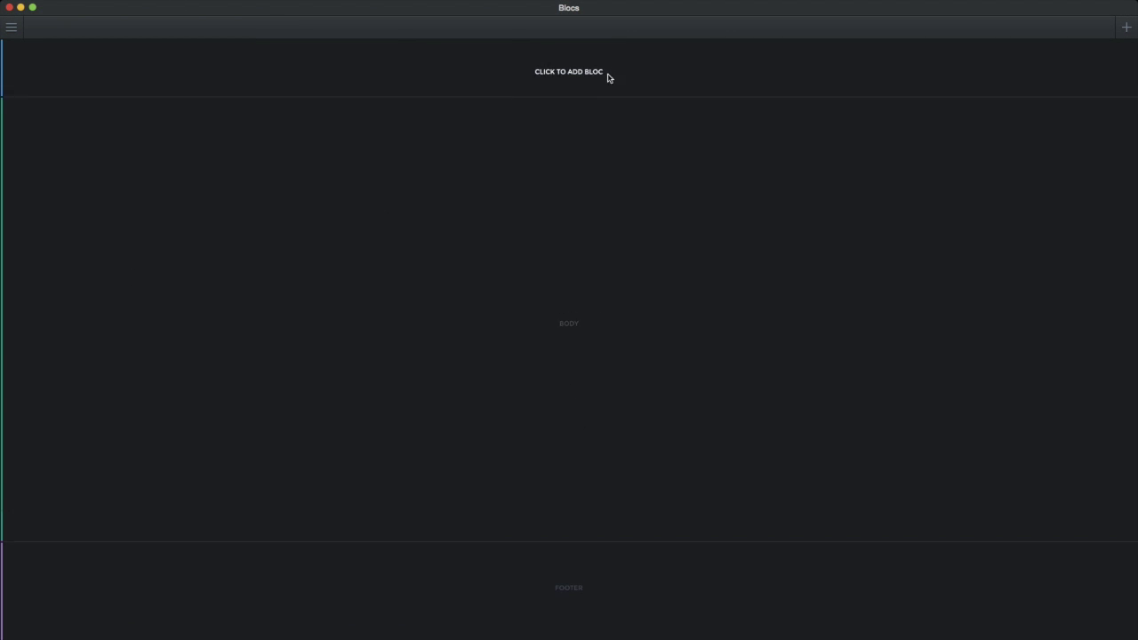
pyautogui.click(514, 498)
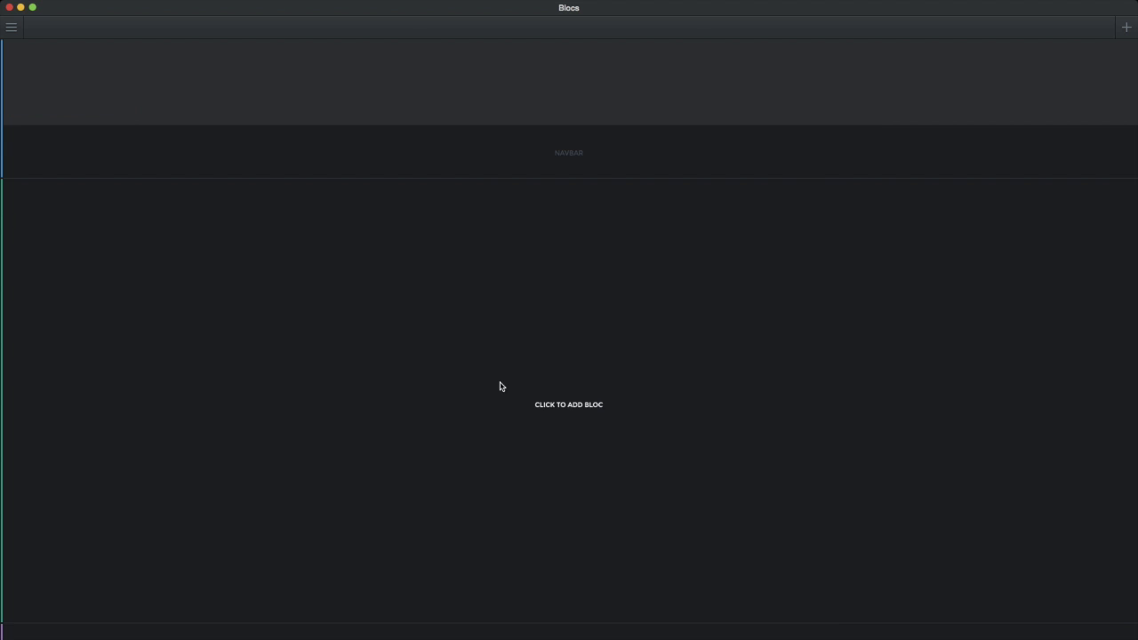
pyautogui.click(331, 133)
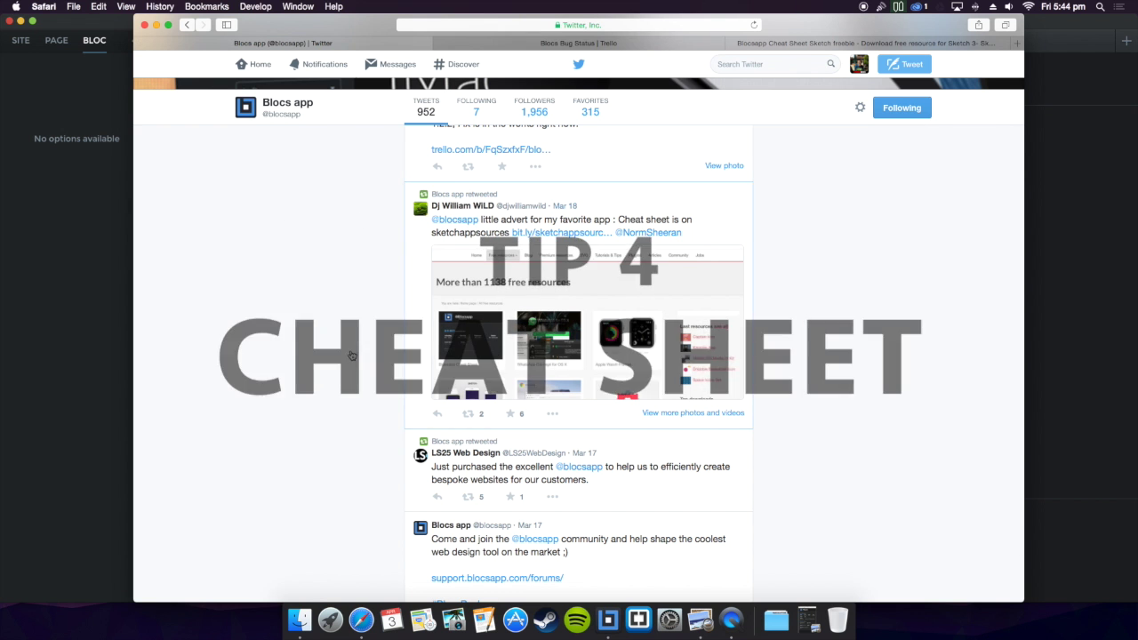
# Step: Switch to the Safari tab showing the Blocsapp Cheat Sheet Sketch freebie
pyautogui.click(836, 44)
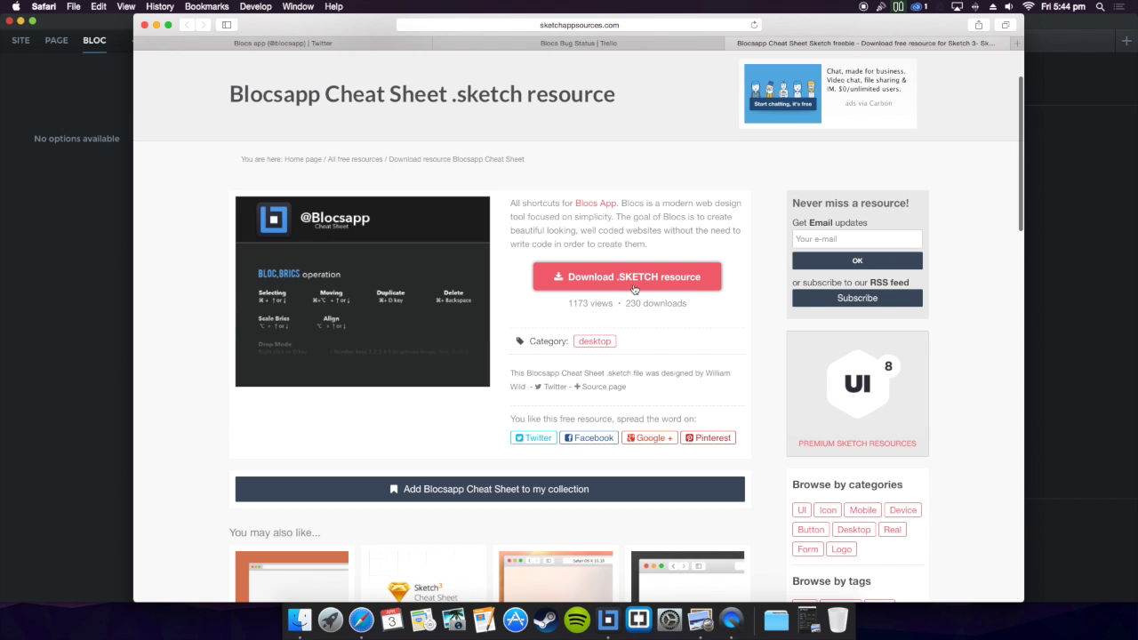
# Step: Restore the minimised A4.png cheat sheet in Preview and toggle full screen on and off
pyautogui.click(807, 620)
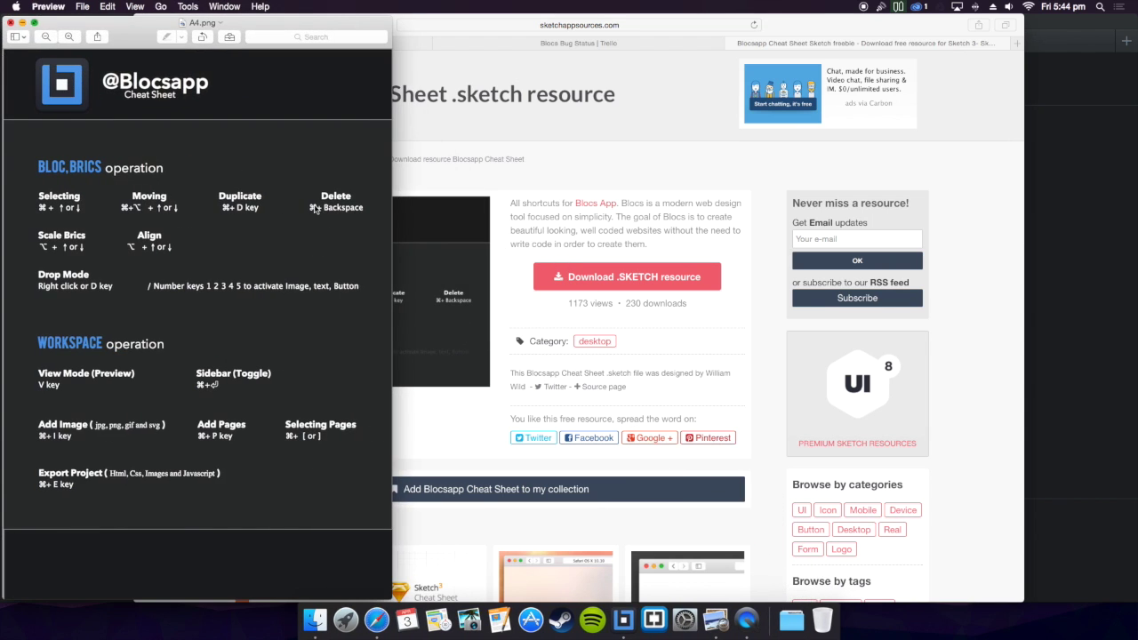
pyautogui.click(34, 22)
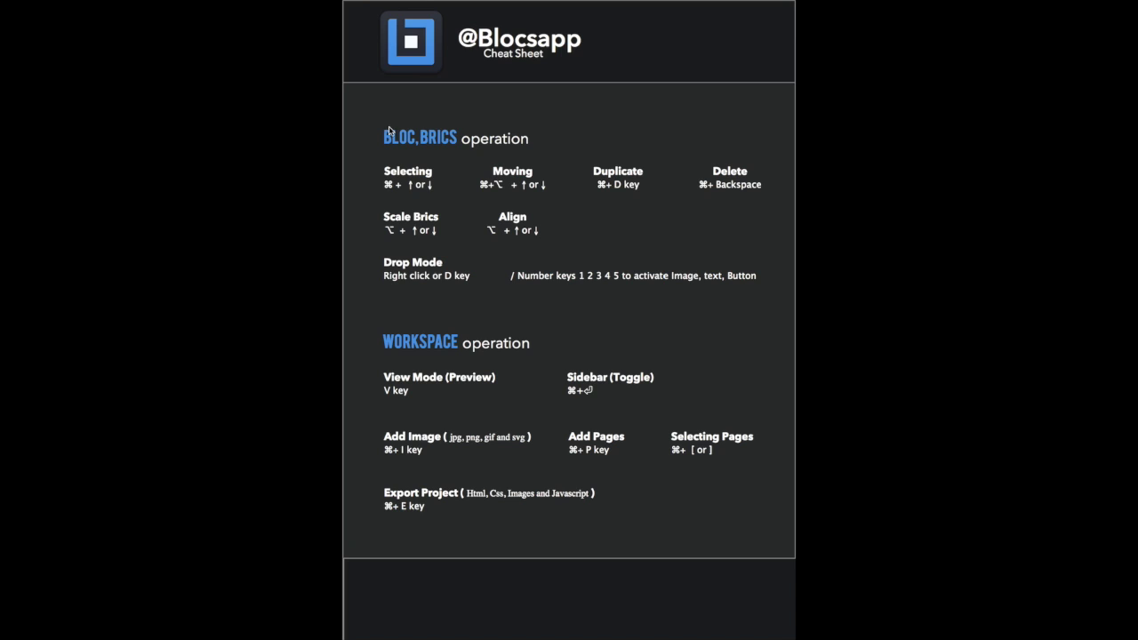
pyautogui.press('Escape')
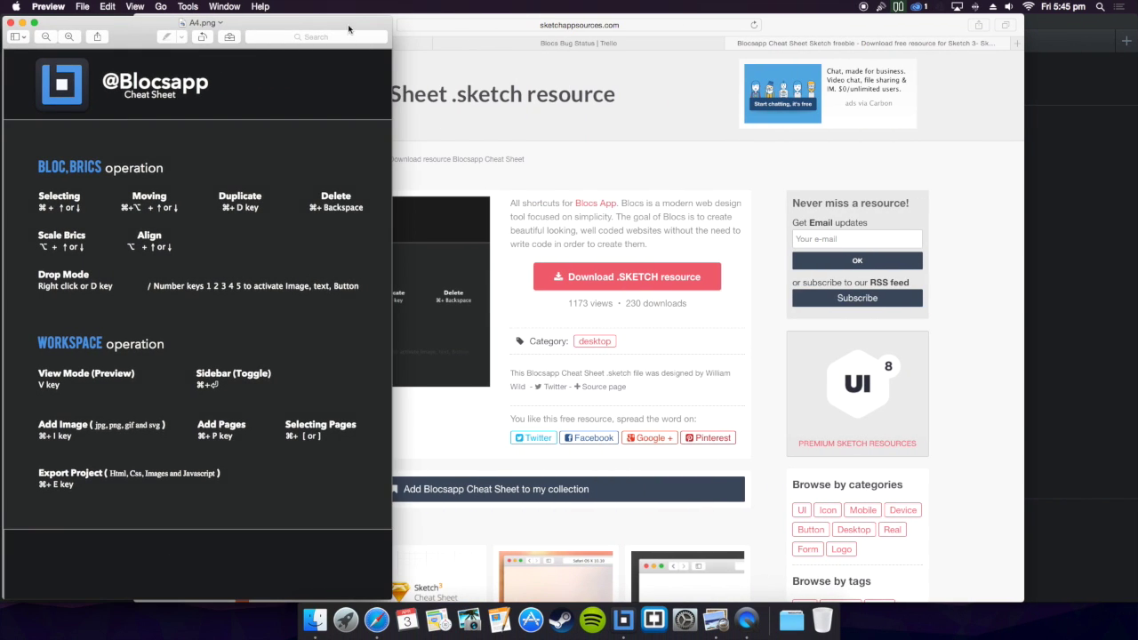
# Step: Move and widen the cheat sheet window to the screen centre, marking the Sidebar (Toggle) shortcut
pyautogui.moveTo(349, 30); pyautogui.dragTo(676, 25)
pyautogui.moveTo(344, 207); pyautogui.dragTo(95, 216)
pyautogui.moveTo(384, 52); pyautogui.dragTo(528, 52)
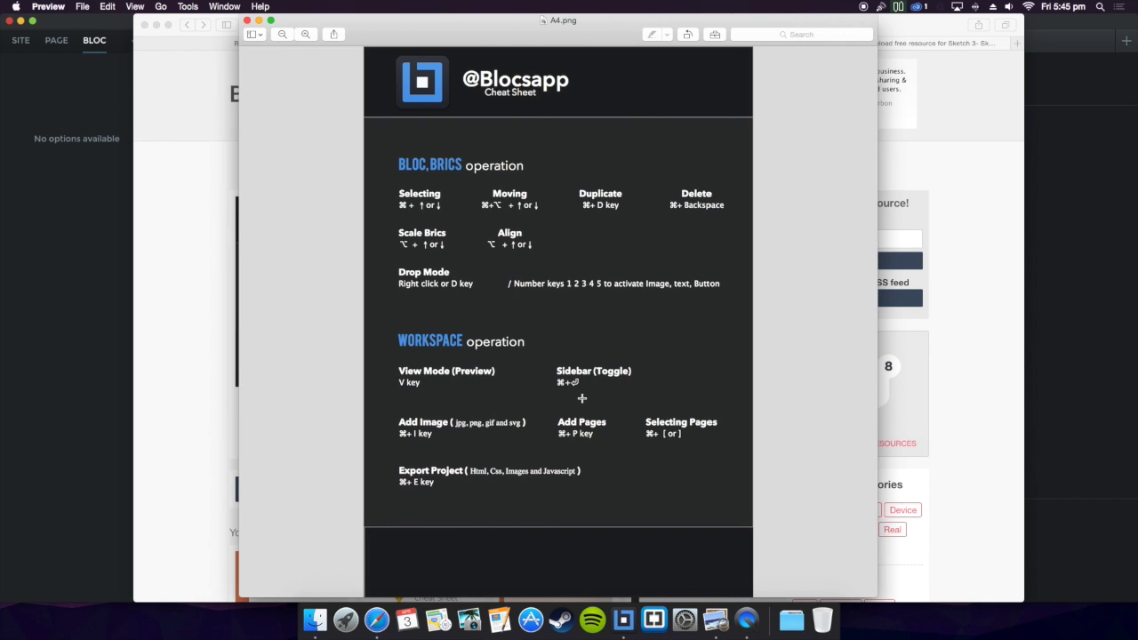
pyautogui.moveTo(543, 406); pyautogui.dragTo(663, 349)
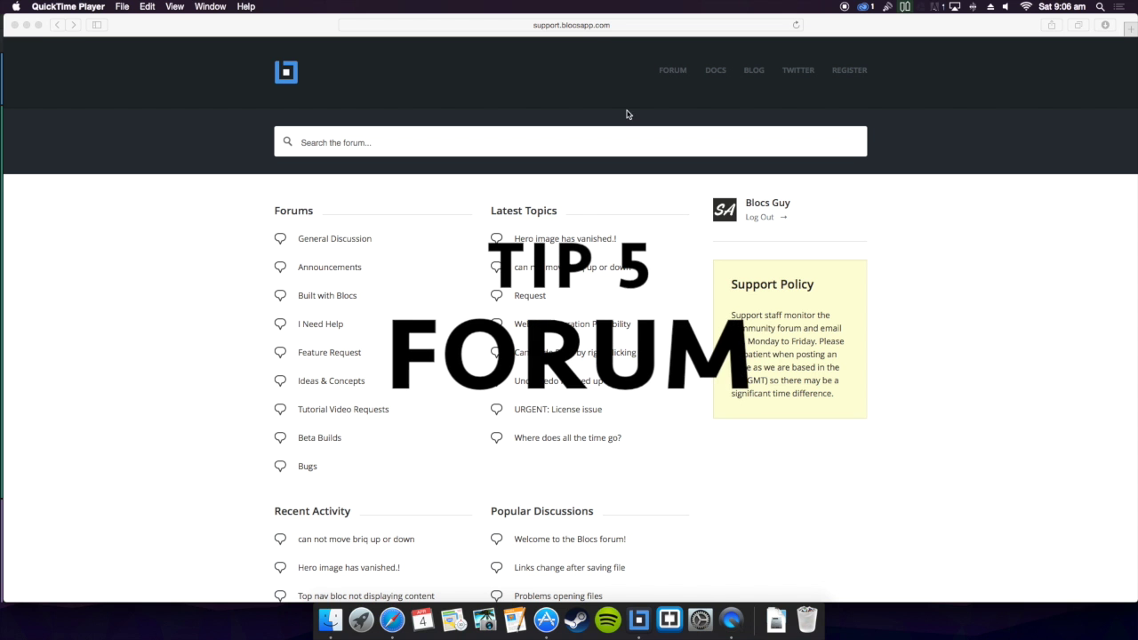
# Step: Select the forum address, dismiss Top Sites, and scroll the Blocs support forum index
pyautogui.click(575, 27)
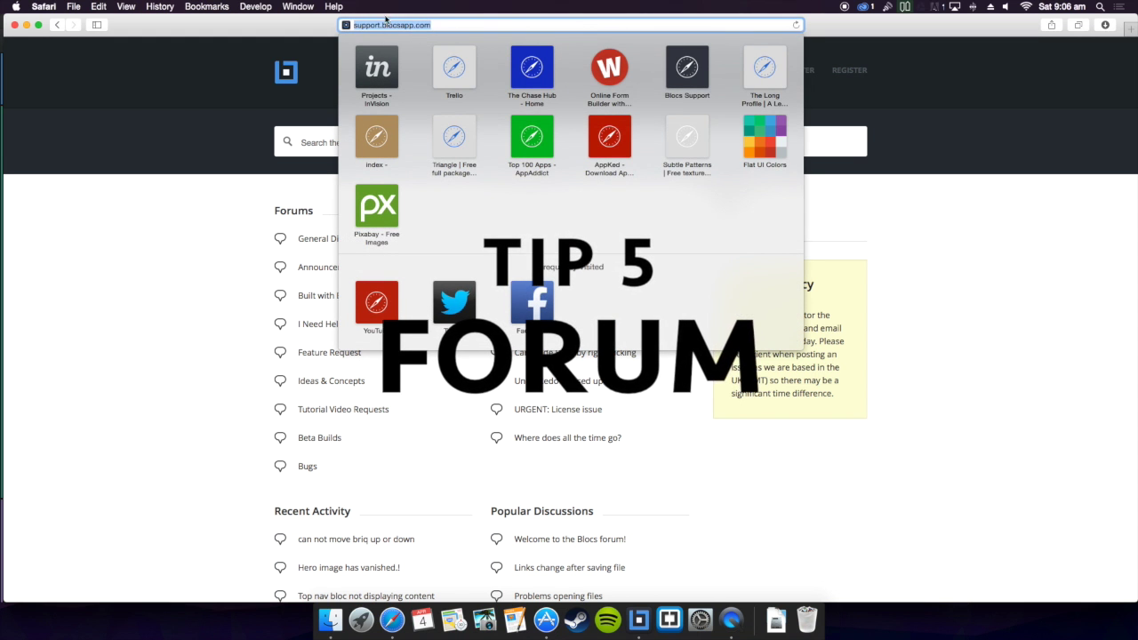
pyautogui.click(256, 108)
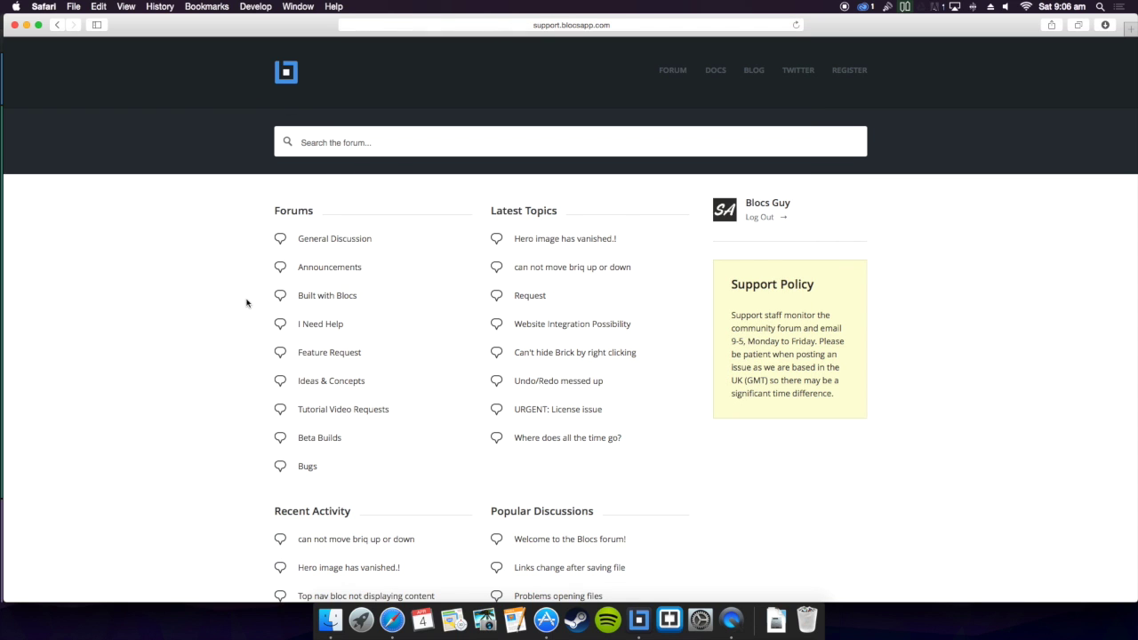
pyautogui.scroll(-5, 247, 303)
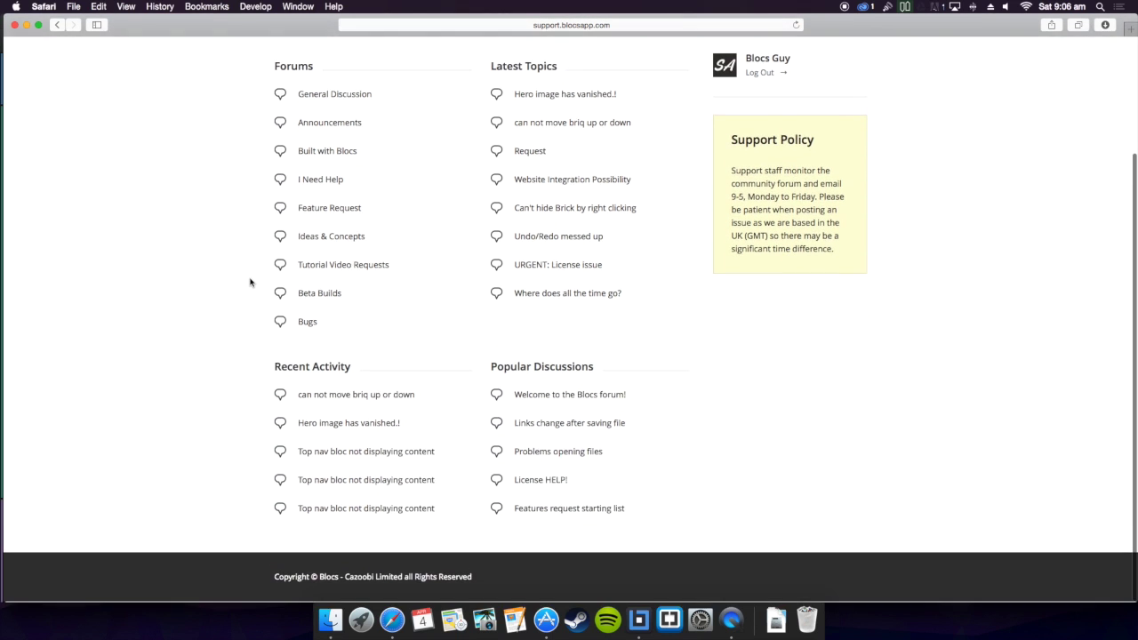
pyautogui.scroll(5, 249, 282)
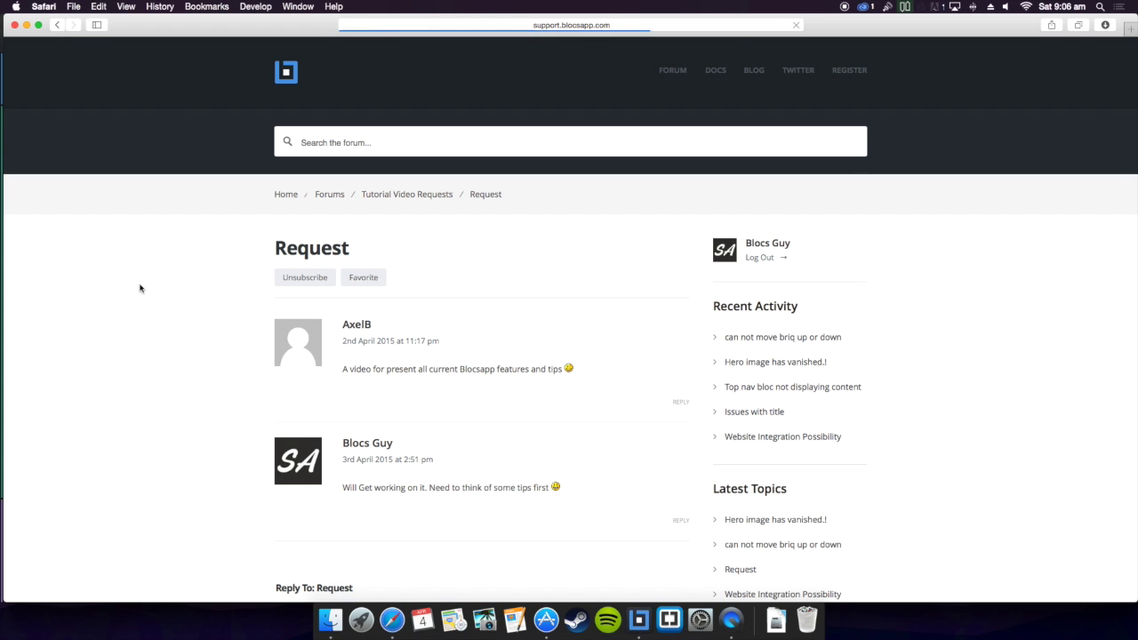
# Step: Scroll down through the Website Integration Possibility replies and back to the top
pyautogui.scroll(-2, 184, 294)
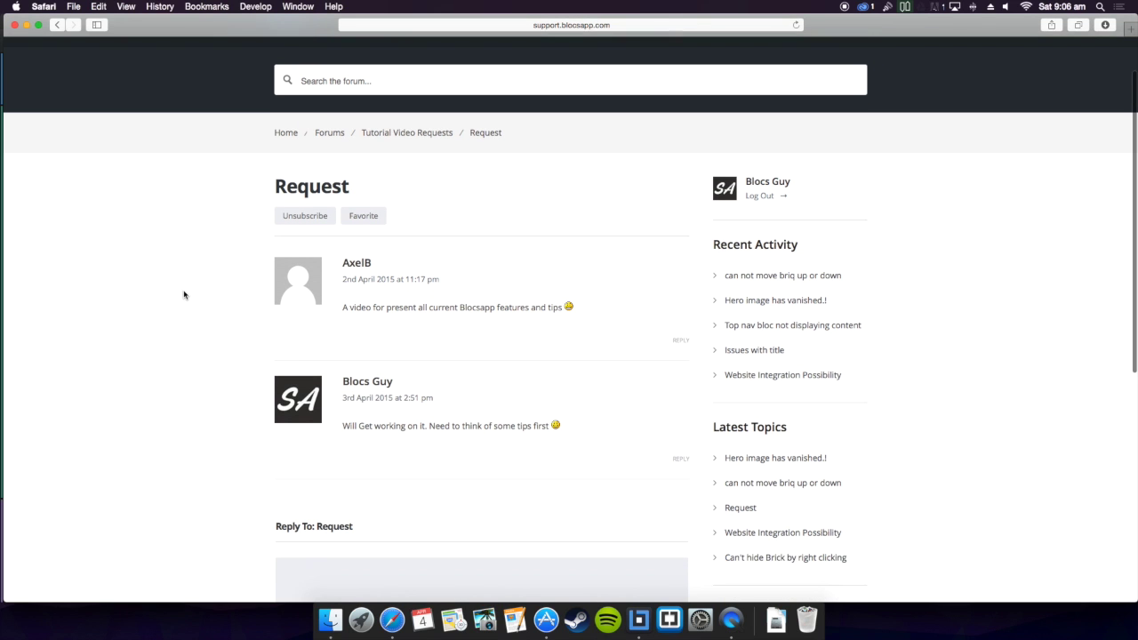
pyautogui.scroll(2, 184, 294)
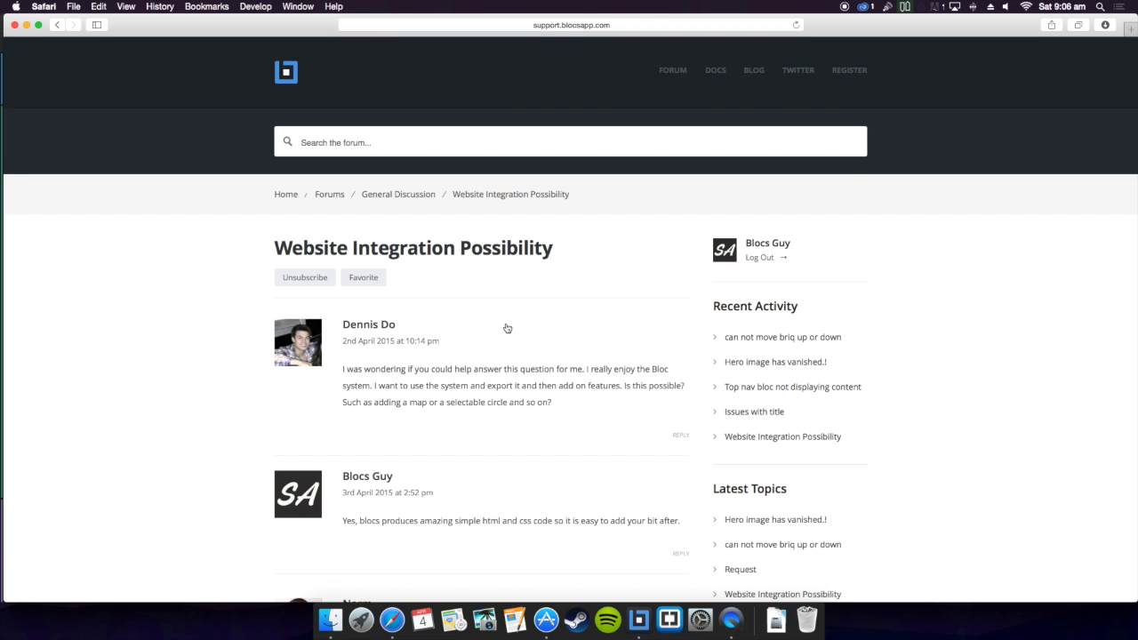
pyautogui.scroll(-1, 505, 324)
pyautogui.scroll(-10, 505, 324)
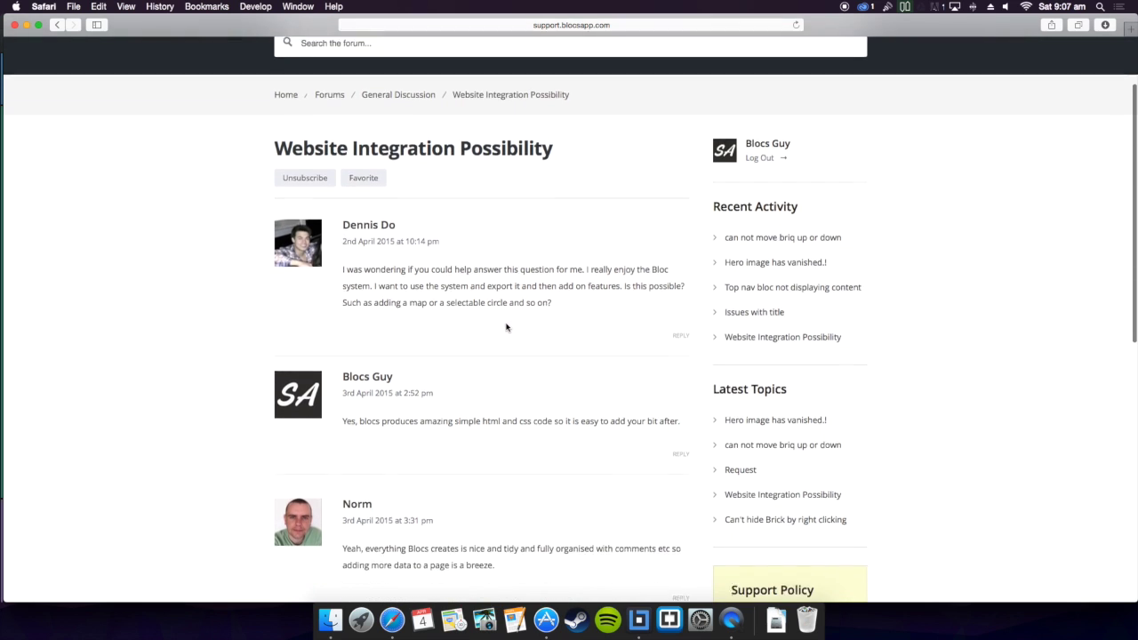
pyautogui.scroll(1, 196, 157)
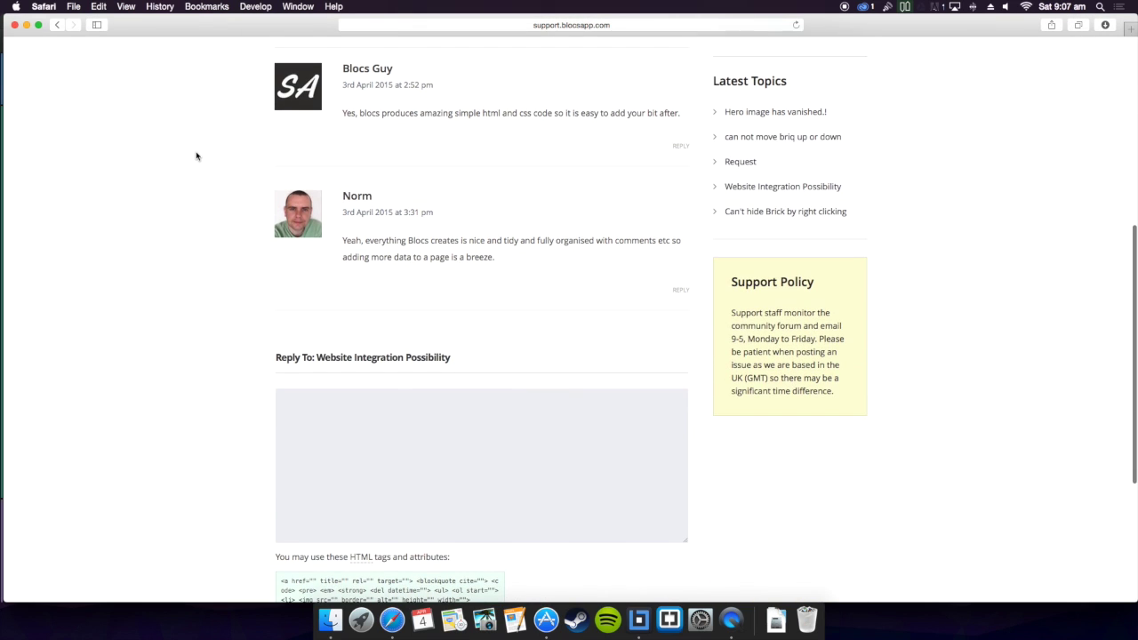
pyautogui.scroll(2, 196, 157)
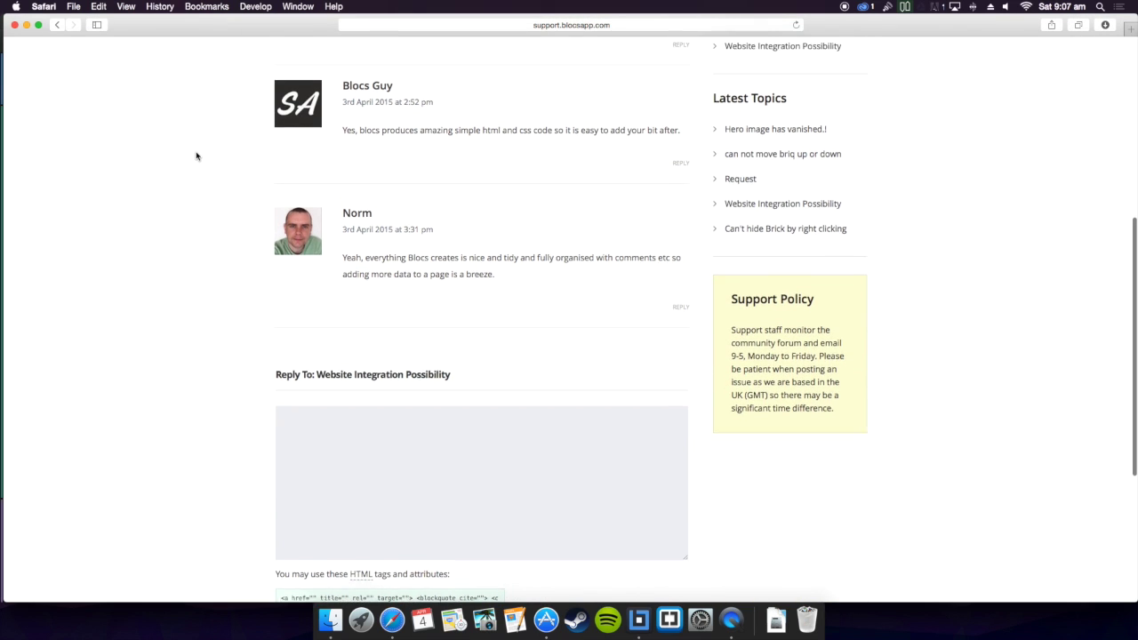
pyautogui.scroll(1, 196, 156)
pyautogui.scroll(10, 197, 156)
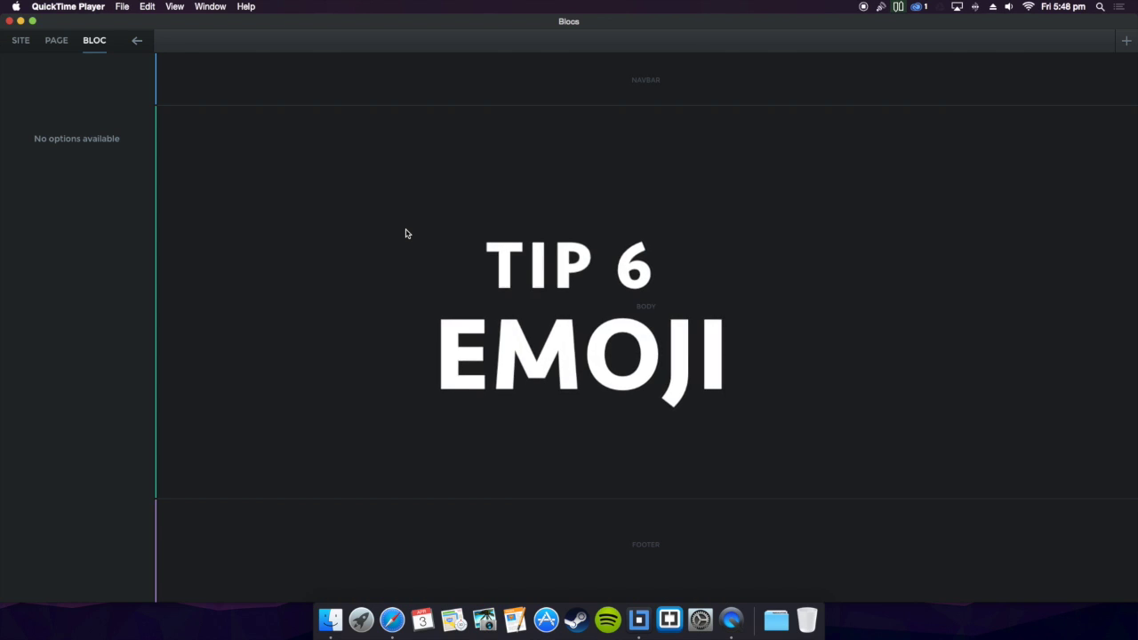
# Step: Add a single-column bloc and fill it with a 'Heading content' heading and placeholder paragraph
pyautogui.click(584, 213)
pyautogui.click(315, 160)
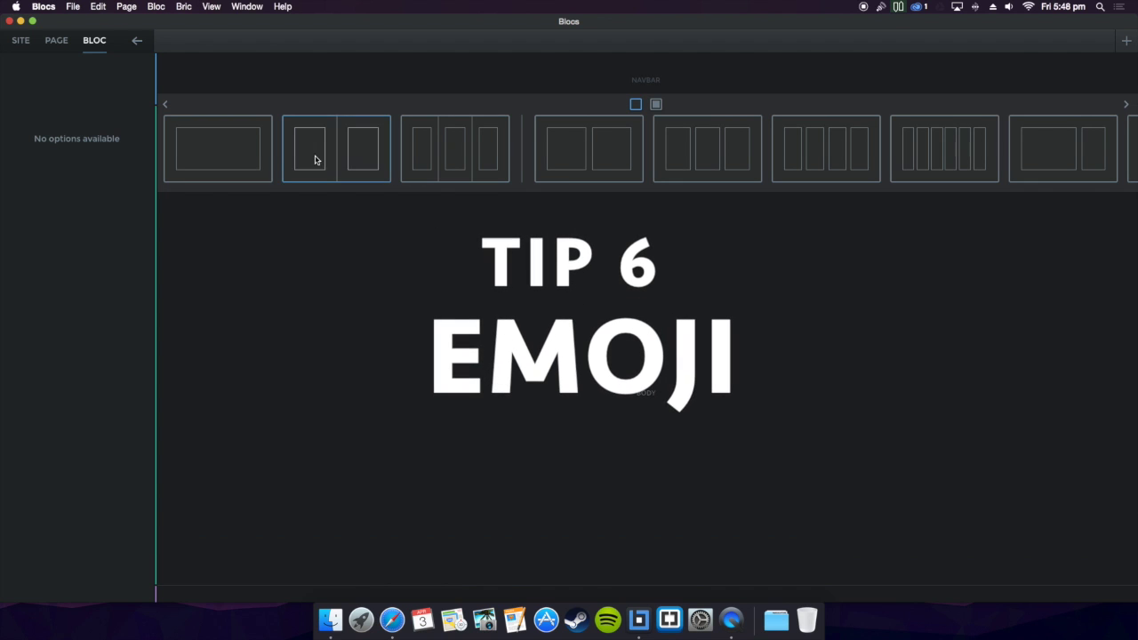
pyautogui.click(257, 160)
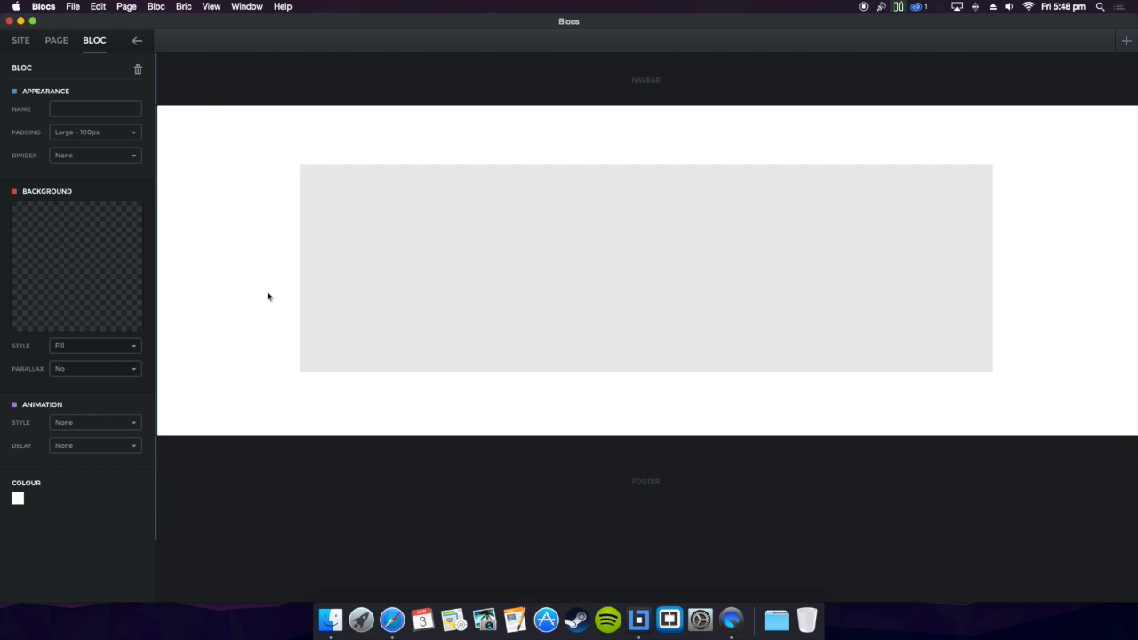
pyautogui.doubleClick(461, 252)
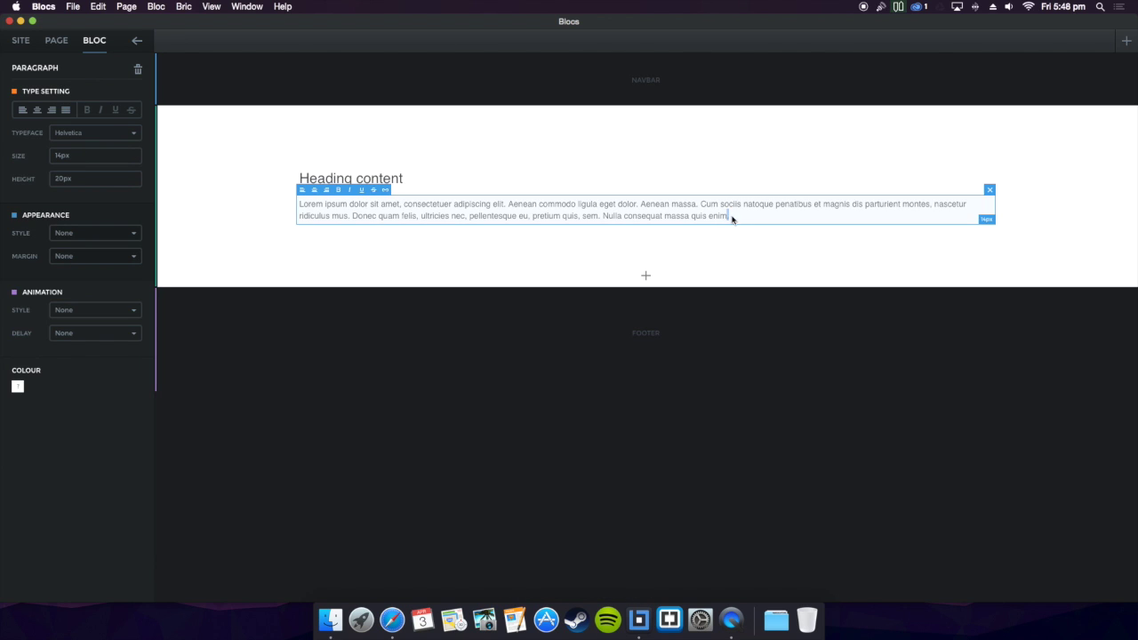
# Step: Insert a fish emoji from the Special Characters animals category at the paragraph's end, then select it
pyautogui.click(72, 6)
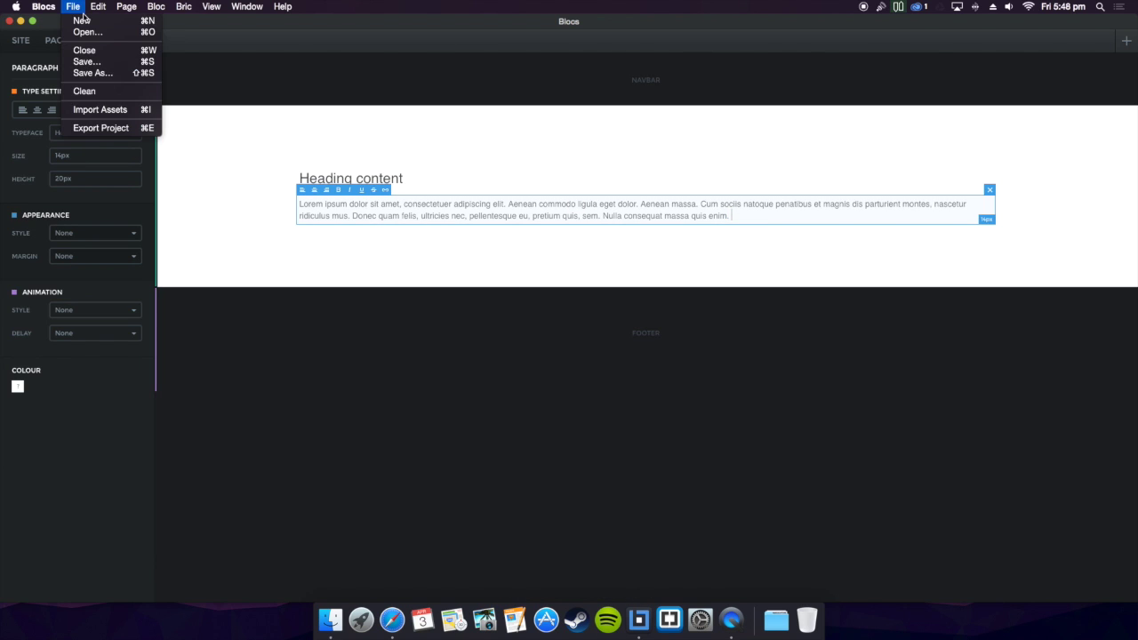
pyautogui.moveTo(98, 6)
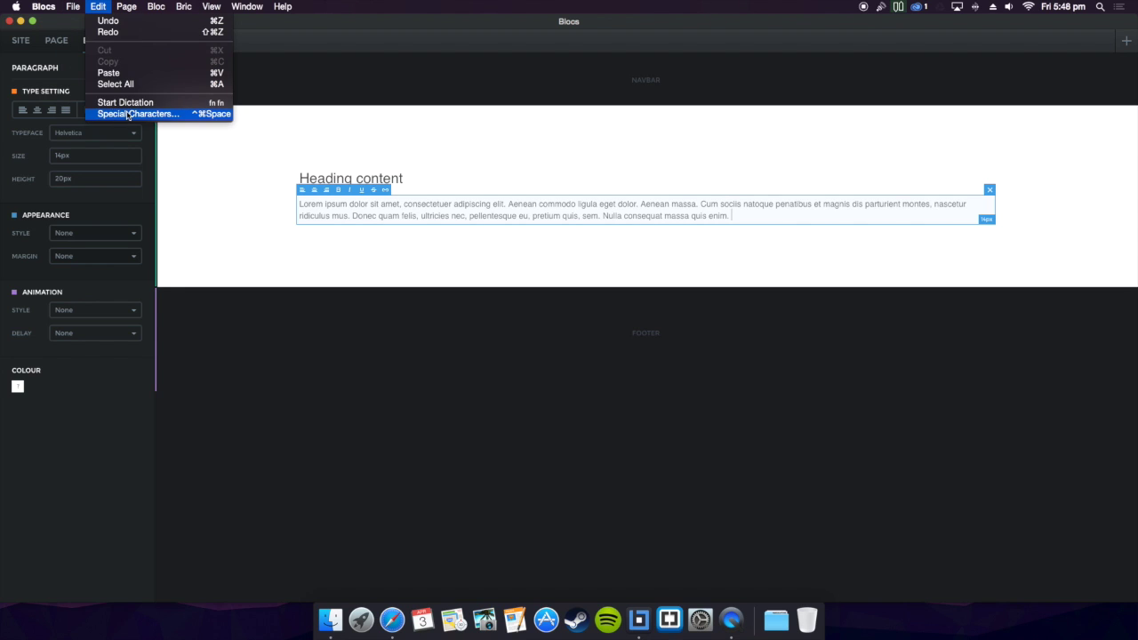
pyautogui.click(158, 116)
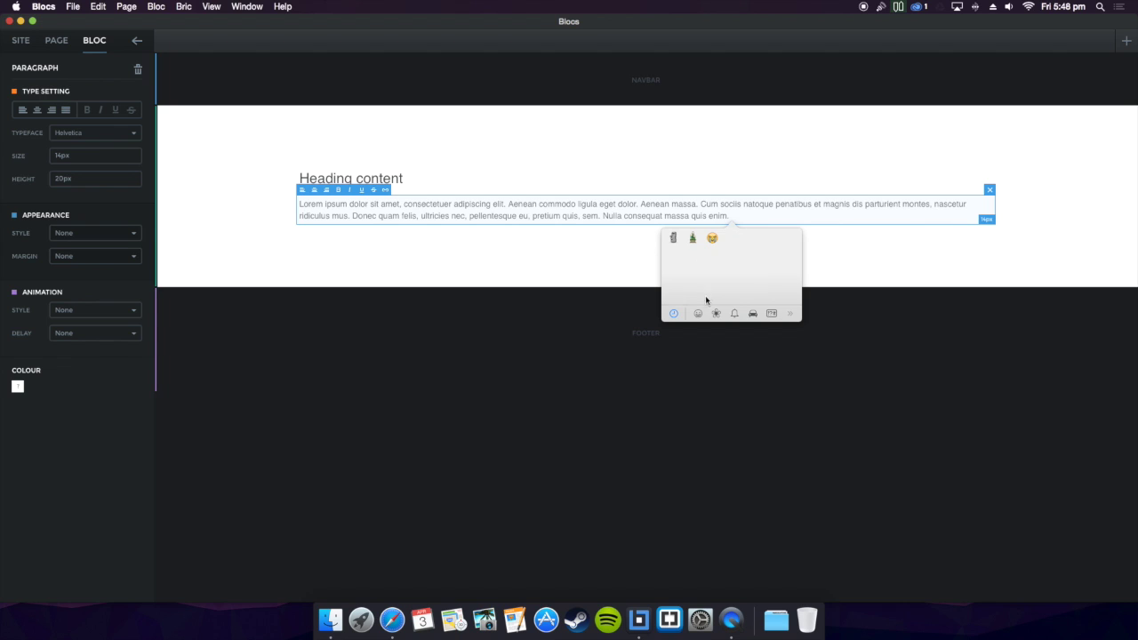
pyautogui.click(700, 315)
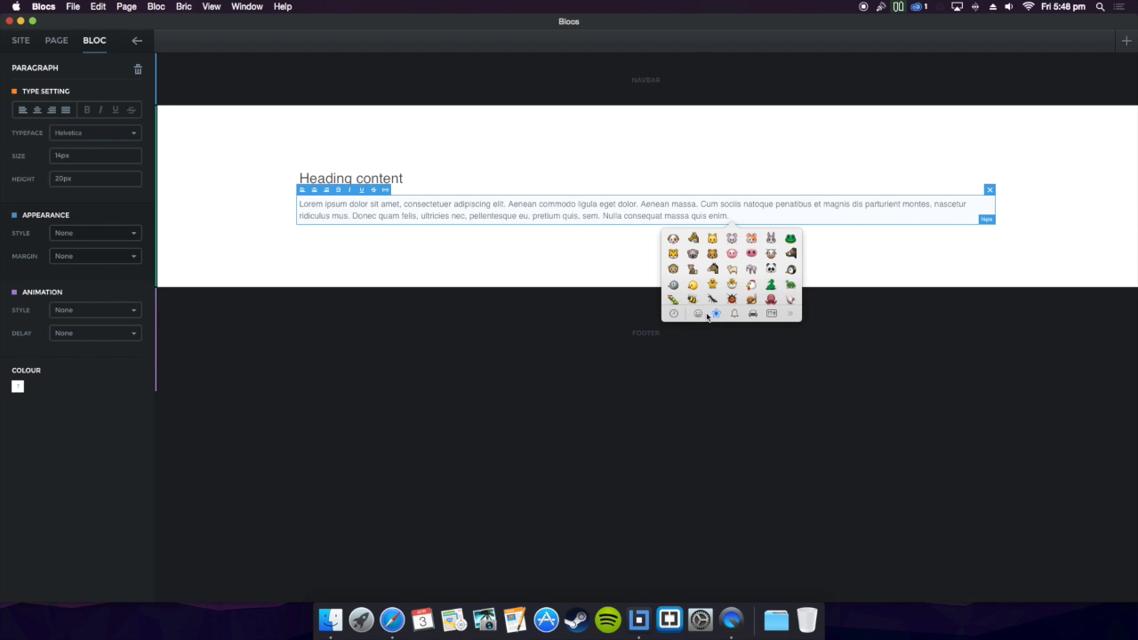
pyautogui.click(698, 314)
pyautogui.click(713, 314)
pyautogui.scroll(-10, 747, 284)
pyautogui.scroll(8, 747, 287)
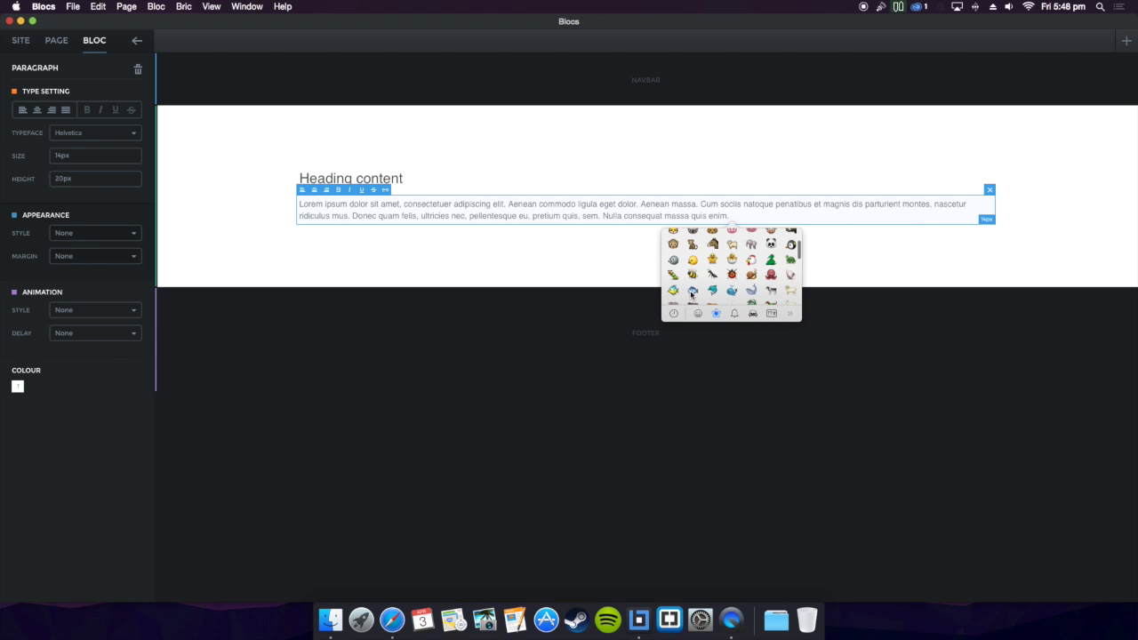
pyautogui.click(691, 294)
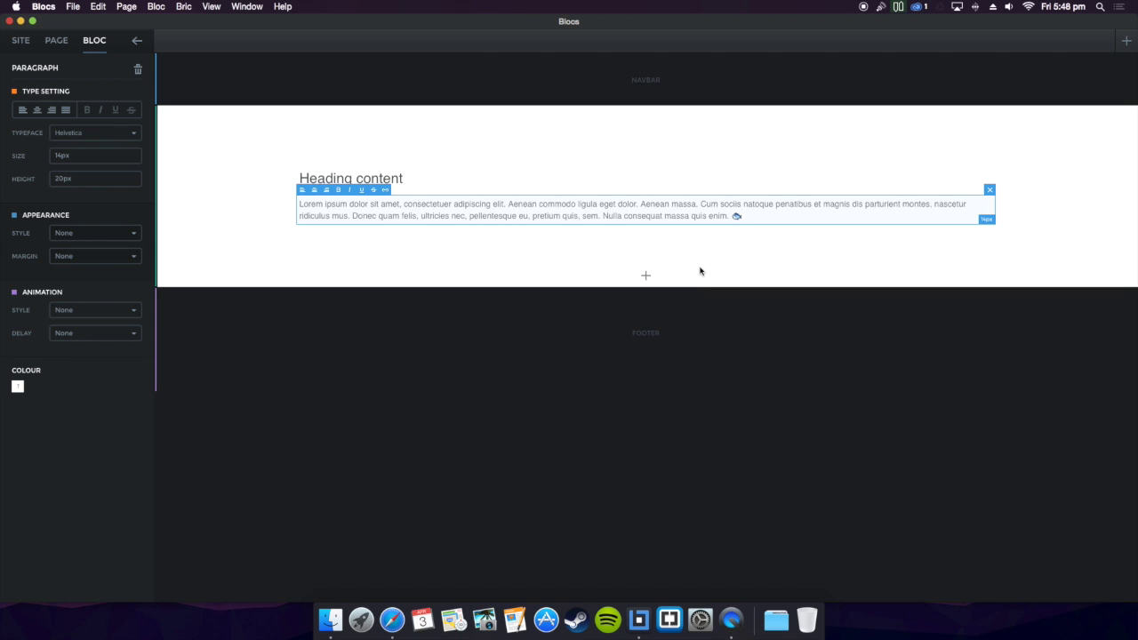
pyautogui.moveTo(743, 217); pyautogui.dragTo(728, 215)
# Step: Paste the fish emoji repeatedly so the run spills onto a second line
pyautogui.press('super+v')
pyautogui.press('super+v')
pyautogui.press('super+v')
pyautogui.press('super+v')
pyautogui.press('super+v')
pyautogui.press('super+v')
pyautogui.press('super+v')
pyautogui.press('super+v')
pyautogui.press('super+v')
pyautogui.press('super+v')
pyautogui.press('super+v')
pyautogui.press('super+v')
pyautogui.press('super+v')
pyautogui.press('super+v')
pyautogui.press('super+v')
pyautogui.press('super+v')
pyautogui.press('super+v')
pyautogui.press('super+v')
pyautogui.press('super+v')
pyautogui.press('super+v')
pyautogui.press('super+v')
pyautogui.press('super+v')
pyautogui.press('super+v')
pyautogui.press('super+v')
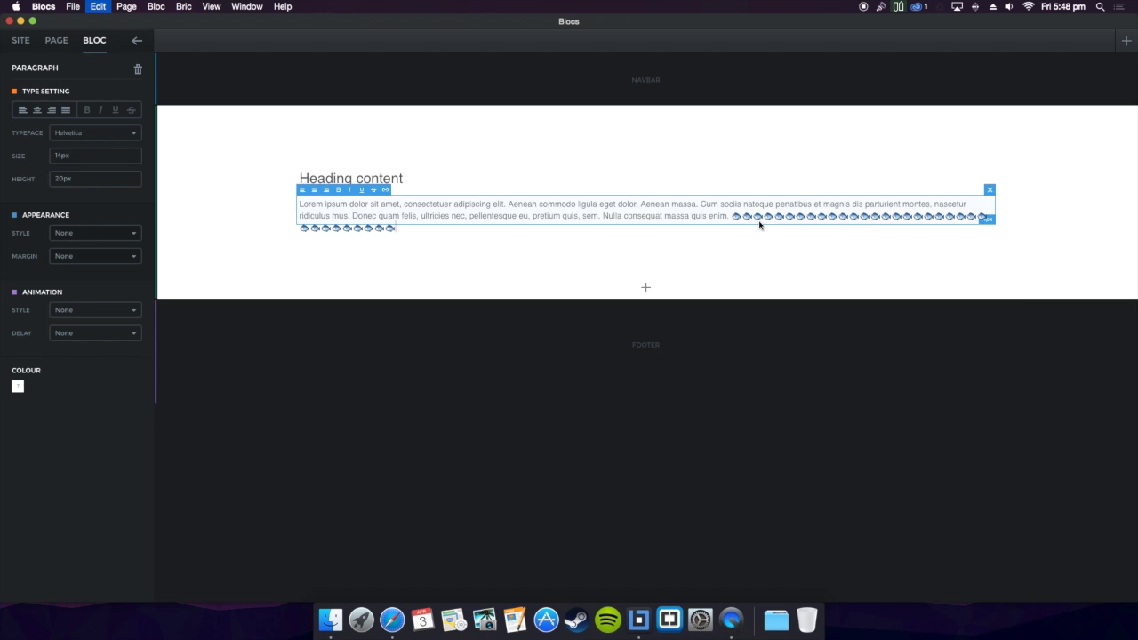
pyautogui.press('super+v')
pyautogui.press('super+v')
pyautogui.press('super+v')
pyautogui.press('super+v')
pyautogui.press('super+v')
pyautogui.press('super+v')
pyautogui.press('super+v')
pyautogui.press('super+v')
pyautogui.press('super+v')
pyautogui.press('super+v')
pyautogui.press('super+v')
pyautogui.press('super+v')
pyautogui.press('super+v')
pyautogui.press('super+v')
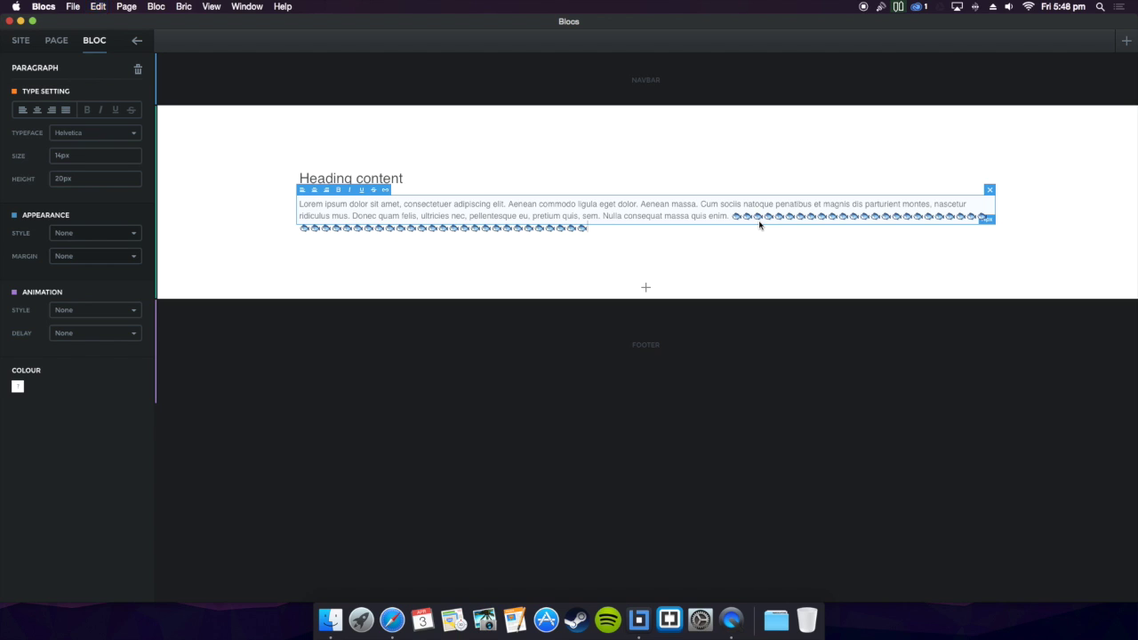
pyautogui.write('🐟')
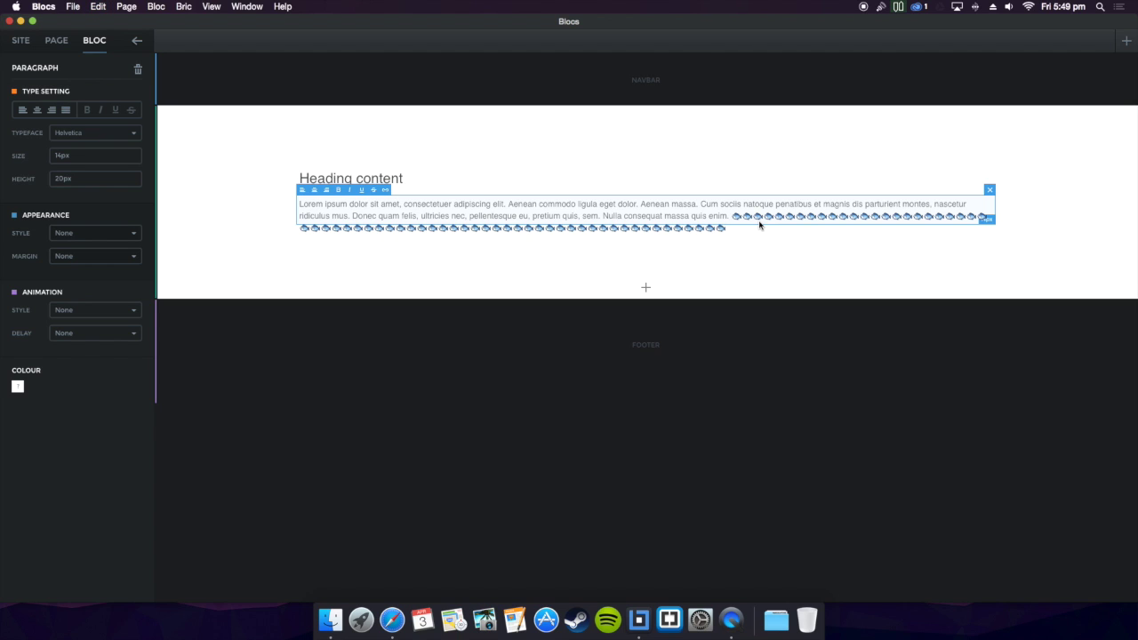
# Step: Export the project as 'New site' to the Desktop and hide Blocs
pyautogui.click(71, 6)
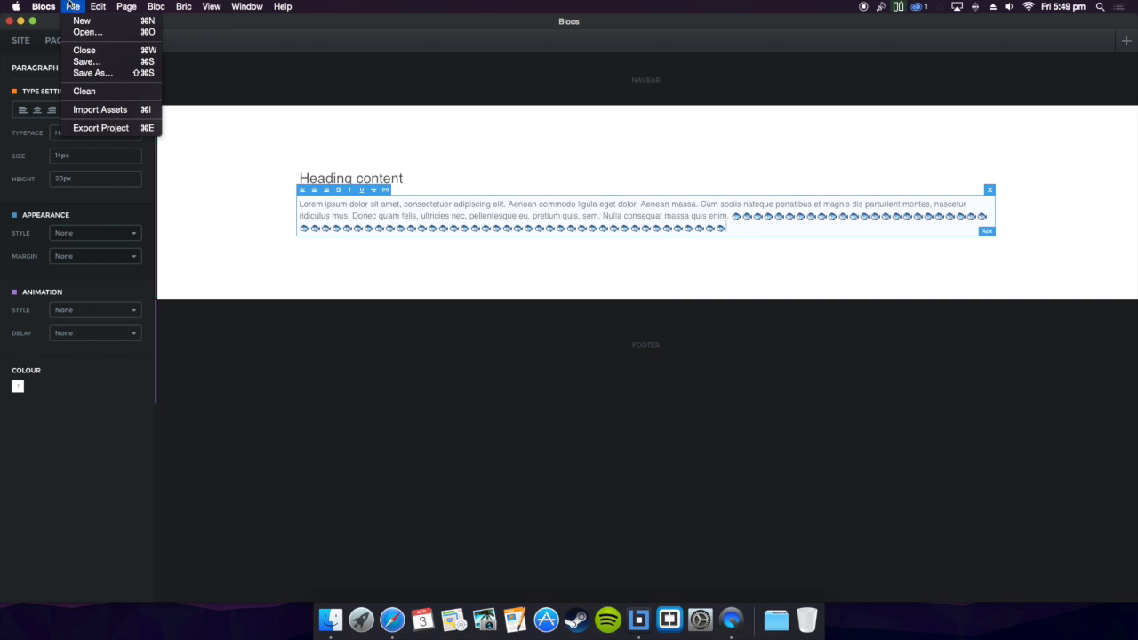
pyautogui.click(92, 130)
pyautogui.click(425, 256)
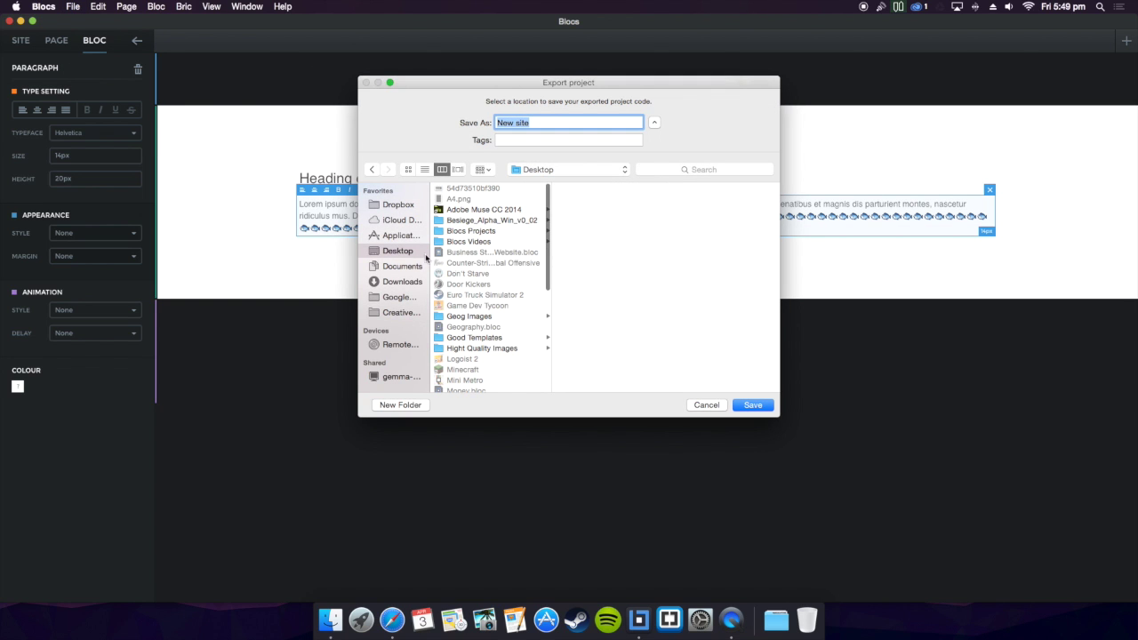
pyautogui.click(753, 404)
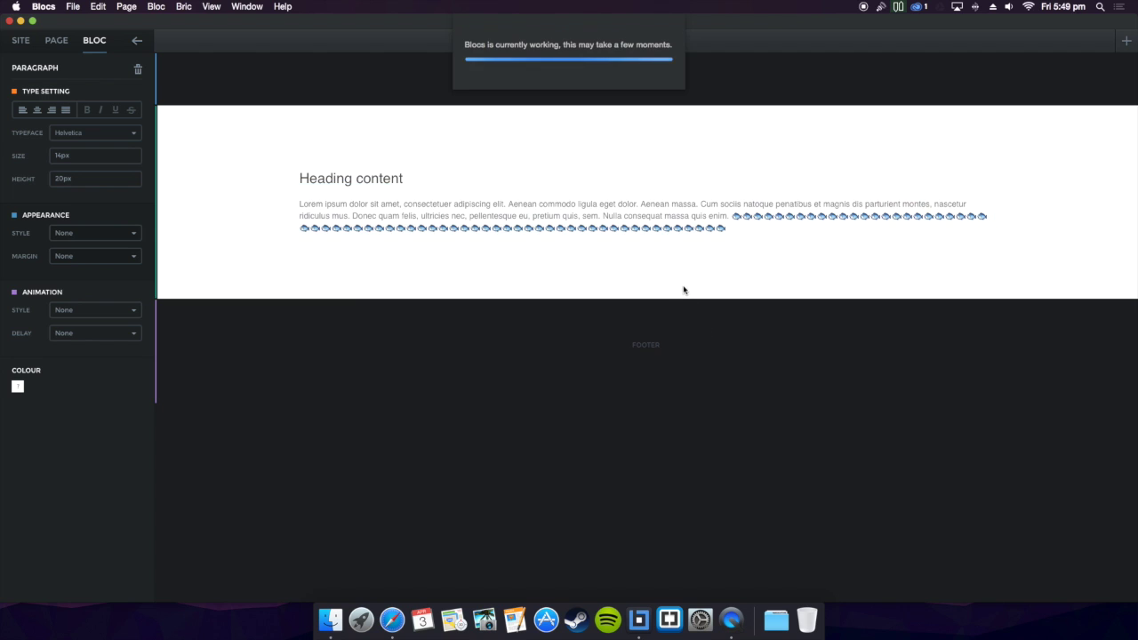
pyautogui.press('super+h')
# Step: Open index.html from the New site folder in Safari, inspect the fish rows, then close Safari
pyautogui.click(1025, 151)
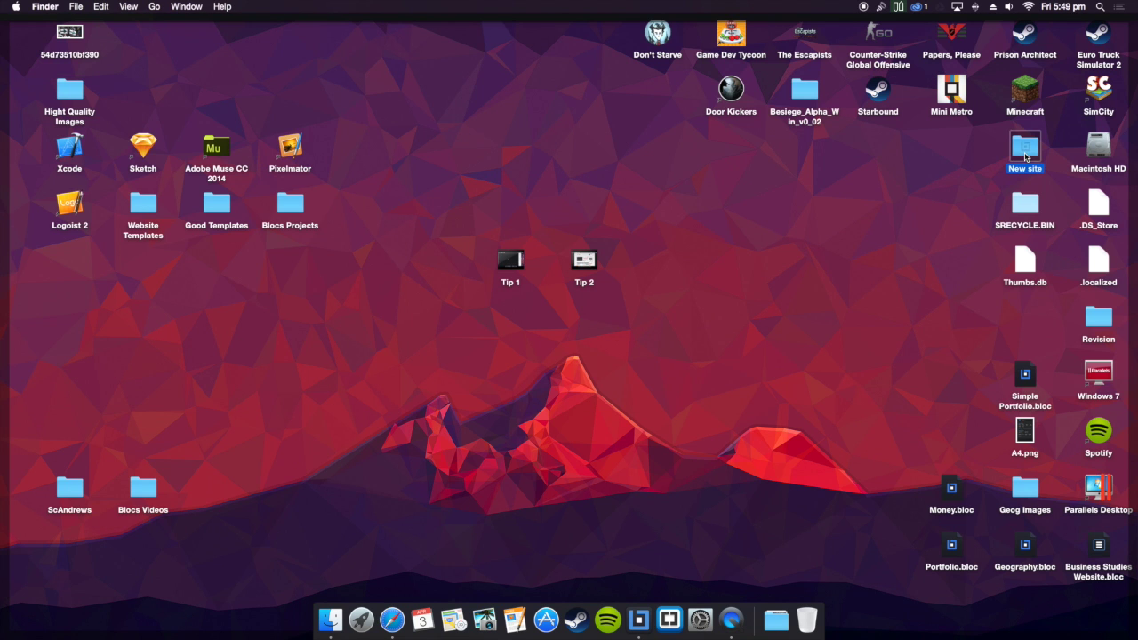
pyautogui.press('super+o')
pyautogui.doubleClick(700, 160)
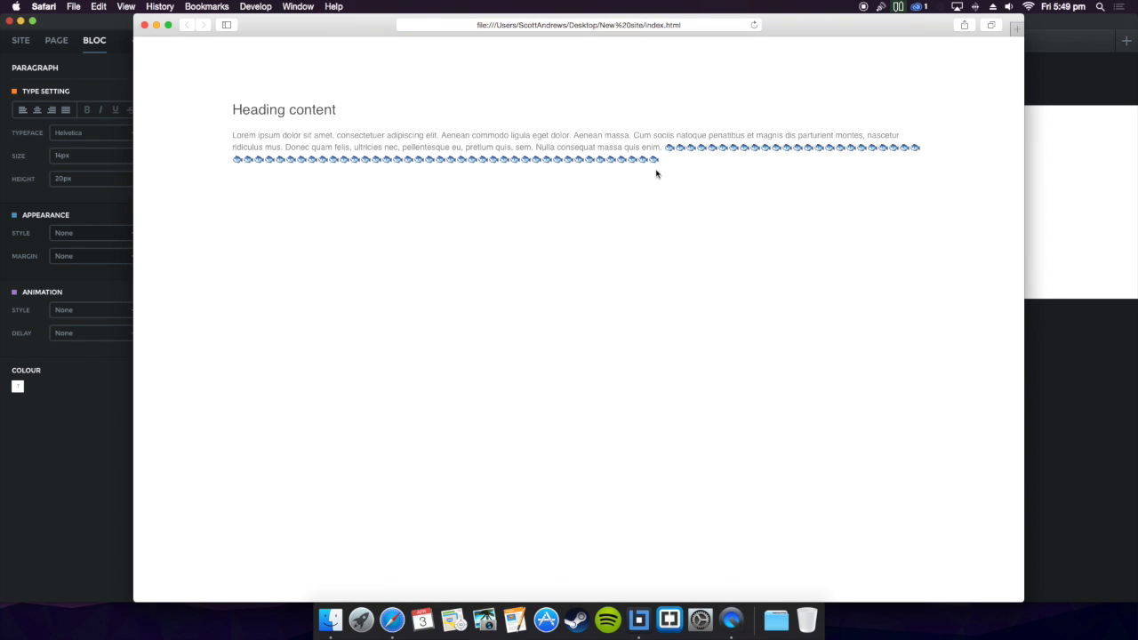
pyautogui.moveTo(597, 165); pyautogui.dragTo(659, 161)
pyautogui.click(659, 162)
pyautogui.click(144, 25)
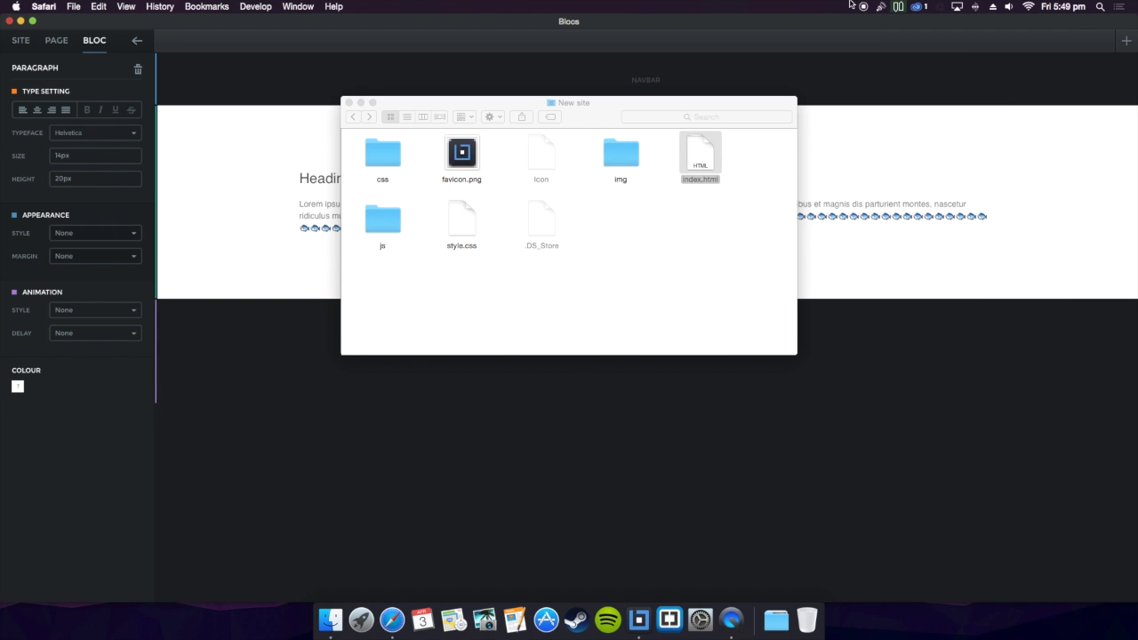